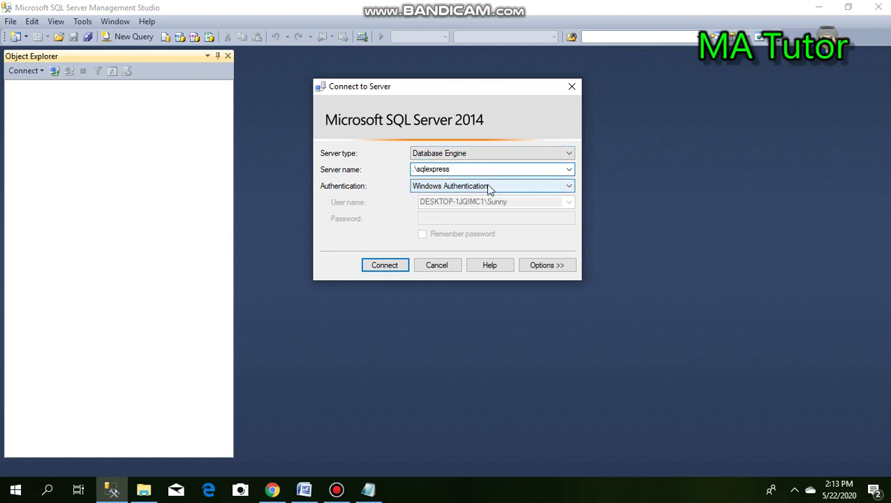
- Set Connect to Server's Authentication to SQL Server Authentication and focus the Login and Password fields
left_click(538, 186)
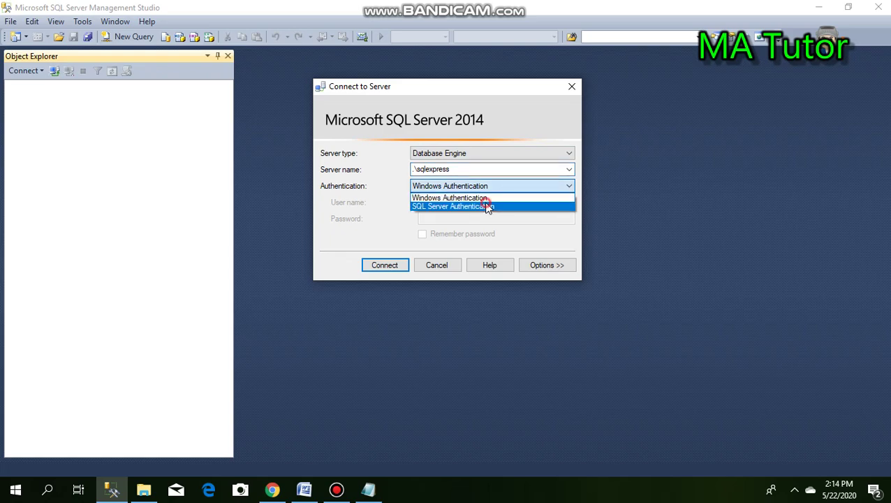
left_click(487, 207)
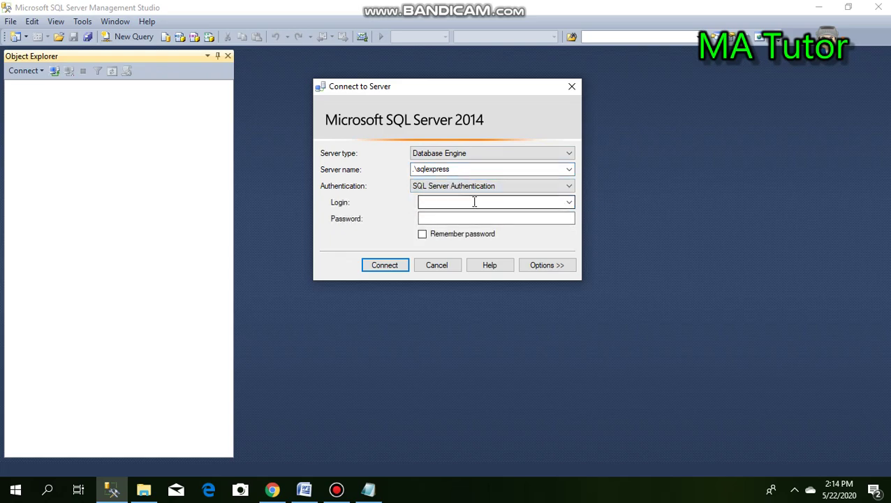
left_click(474, 202)
left_click(496, 218)
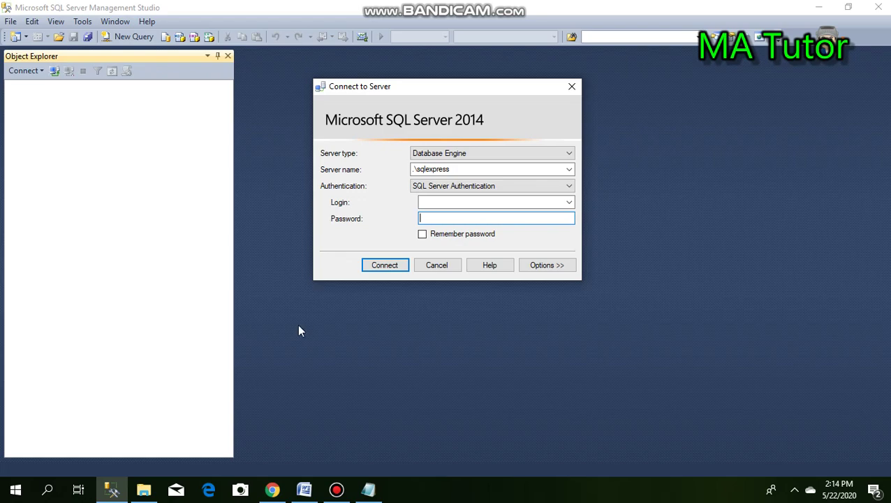
- In Chrome, search Google for smarterasp.net and open the SmarterASP.NET homepage from the results
left_click(274, 490)
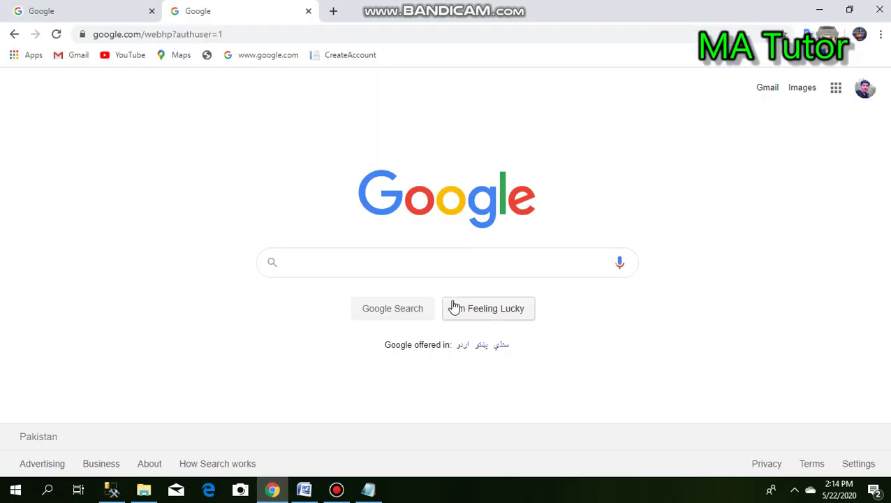
left_click(426, 267)
type("sma")
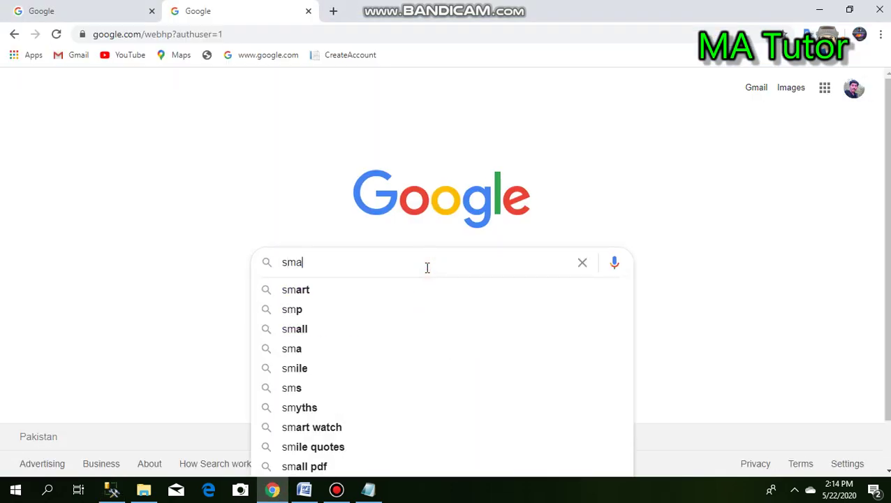
type("rter")
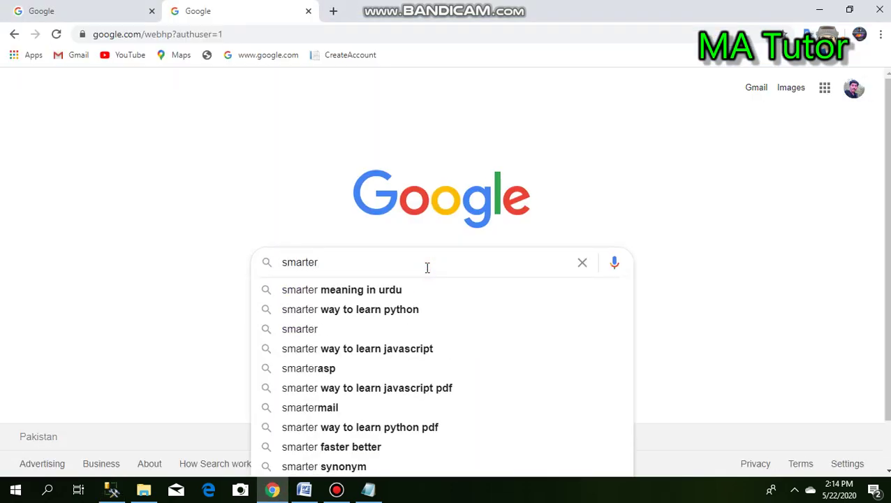
type("asp.net")
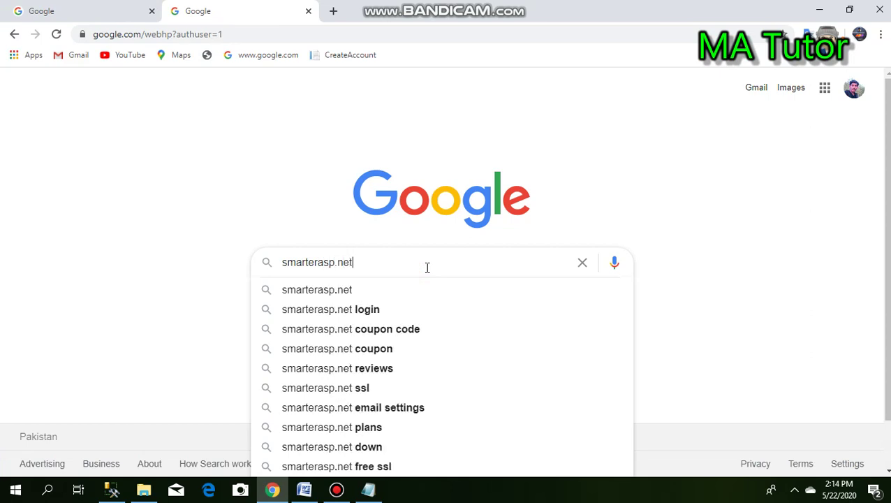
key("Return")
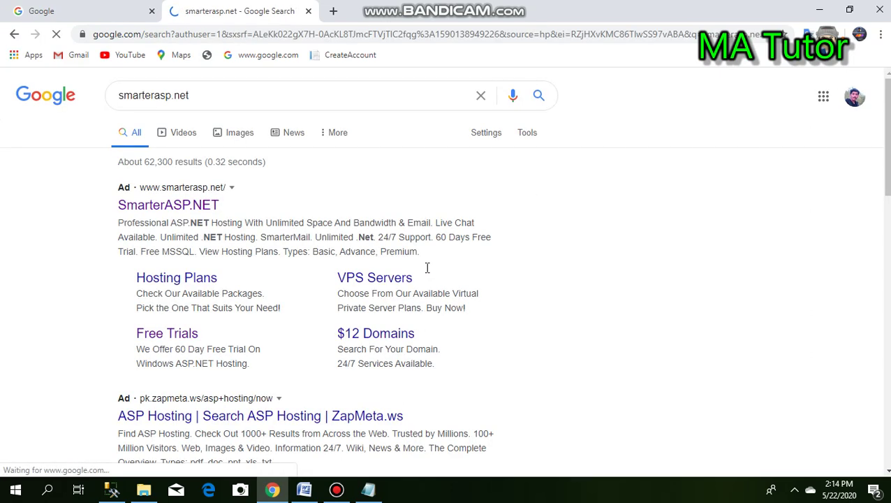
left_click(185, 203)
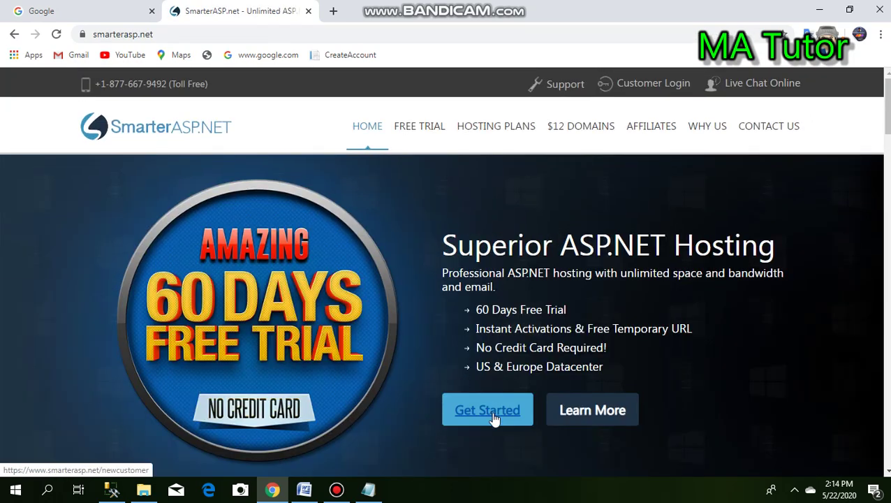
- Start the 60-day free-trial signup and scroll to the Member Info form
left_click(494, 417)
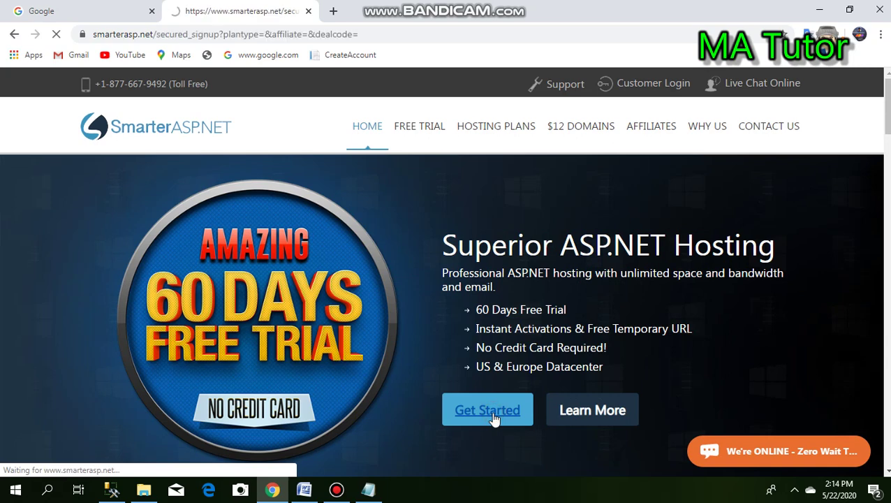
scroll(805, 298, "down", 4)
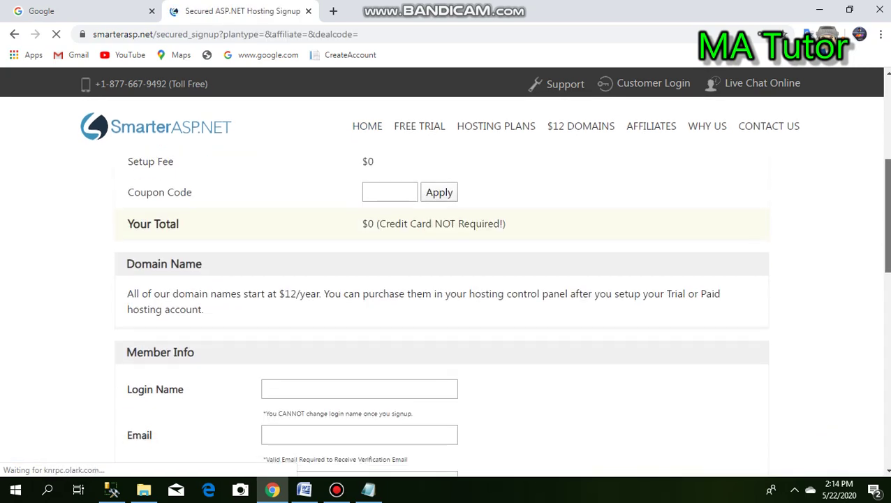
scroll(441, 313, "up", 2)
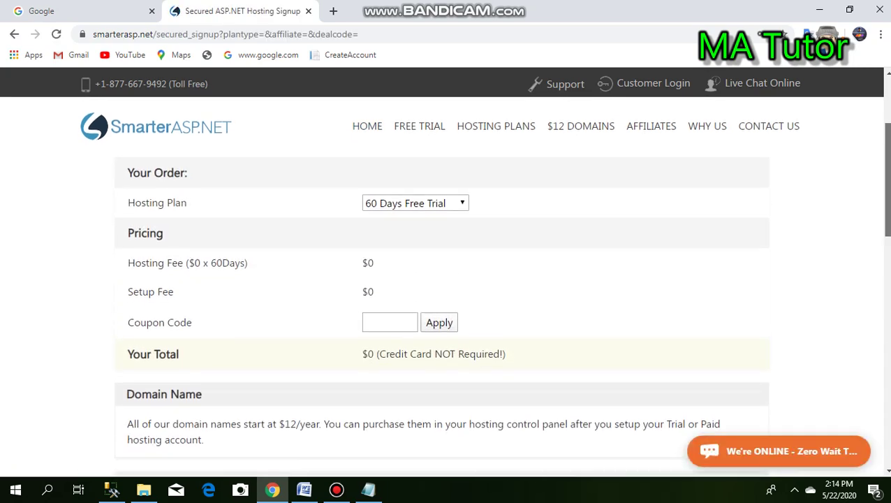
scroll(690, 238, "down", 4)
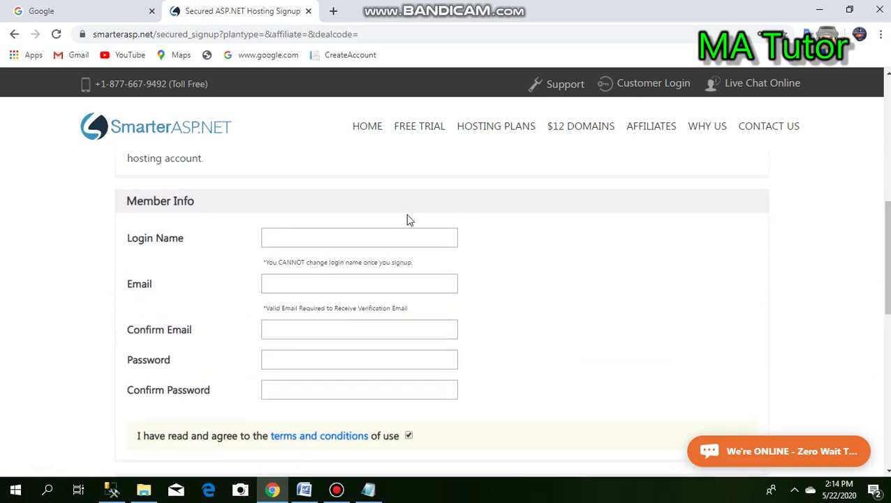
- Enter the account login name, then fill in the e-mail address and its confirmation
left_click(399, 238)
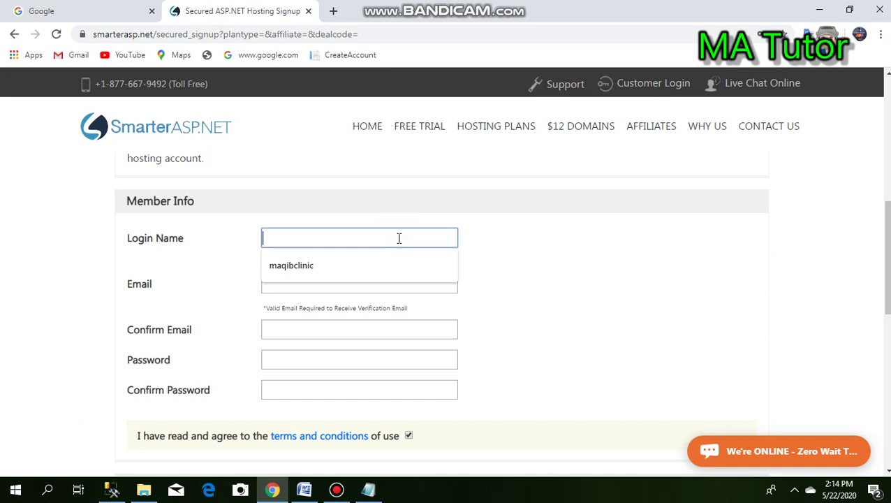
type("alghan")
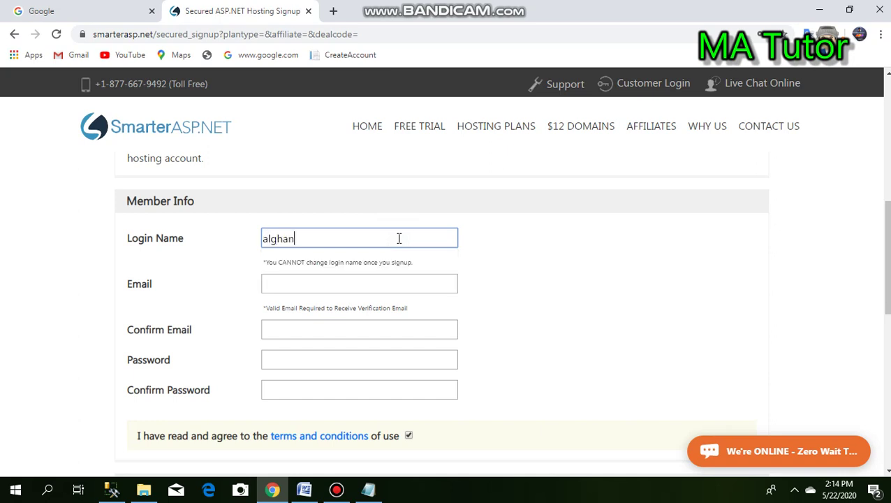
type("iclinicmsms")
left_click(348, 285)
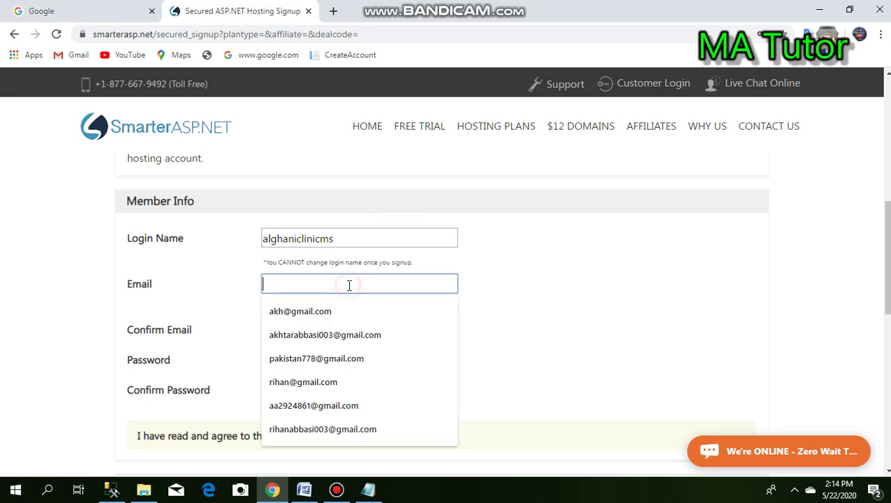
left_click(324, 334)
left_click(324, 335)
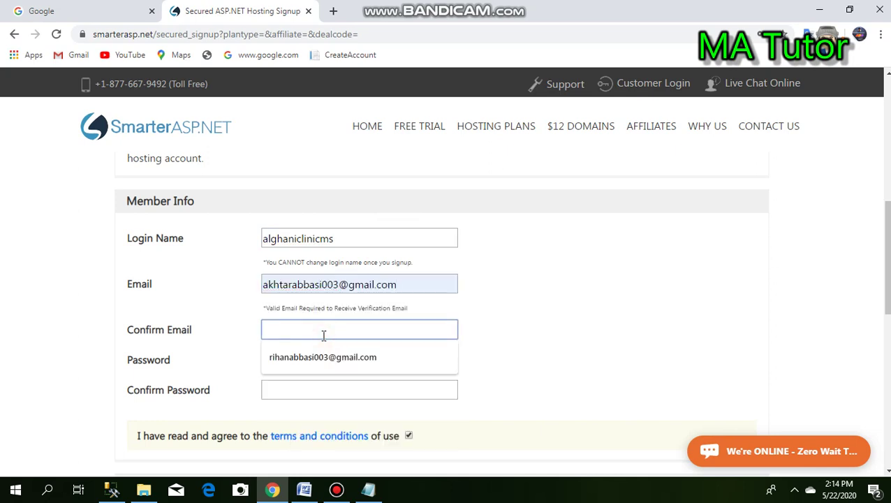
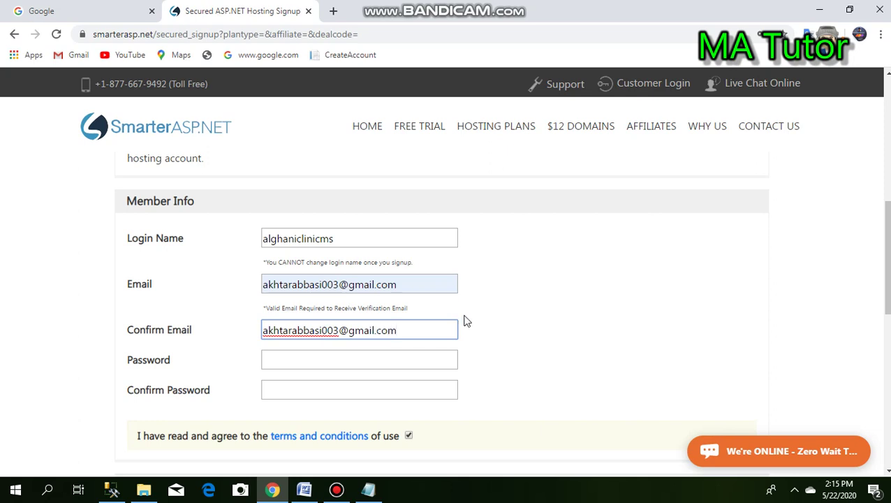
- Type the account password and its confirmation, correcting some characters along the way
left_click(392, 362)
type("•••")
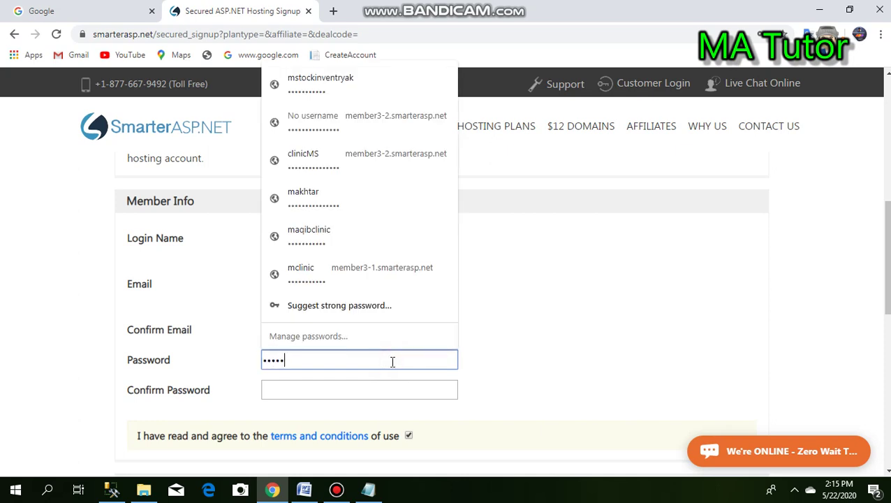
key("BackSpace")
type("•••••••••••")
left_click(367, 391)
type("••")
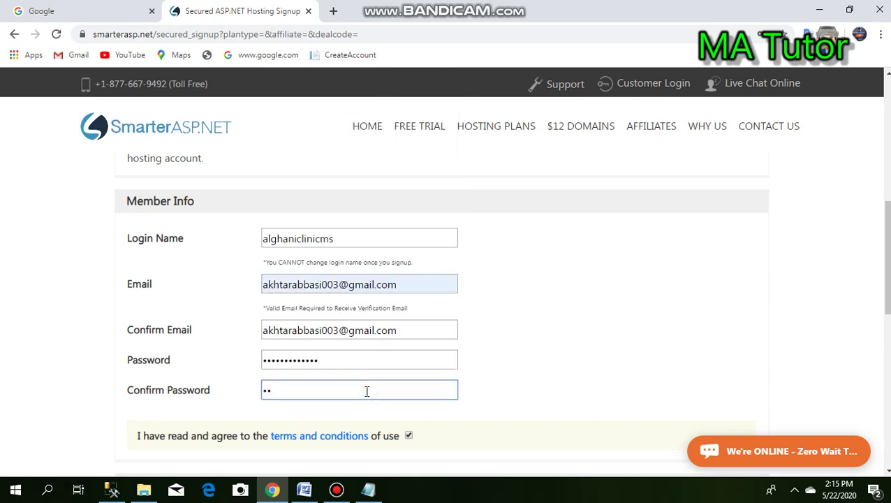
type("••••••••••")
left_click(340, 361)
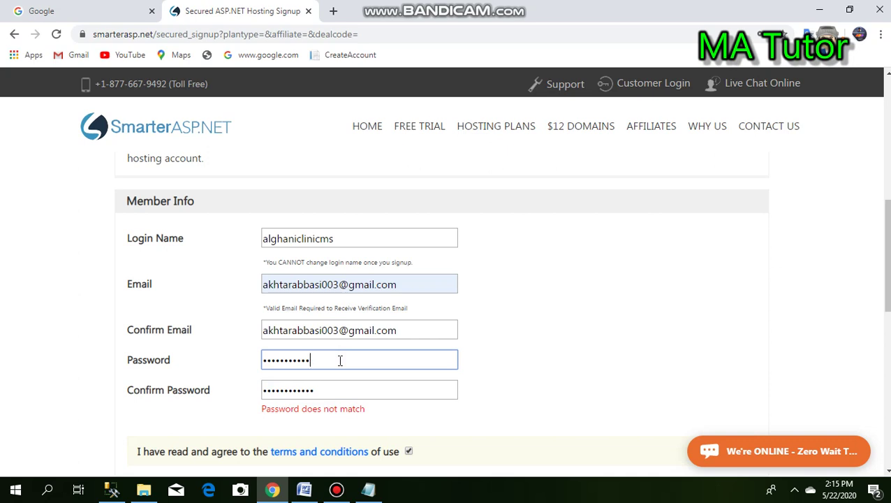
key("BackSpace")
key("BackSpace")
type("••••")
left_click(584, 364)
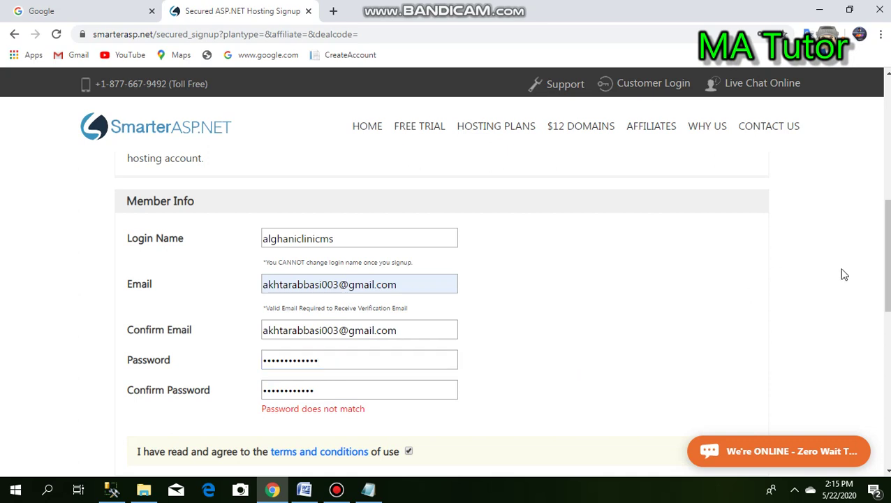
- Clear and retype both the Password and Confirm Password fields
scroll(641, 335, "down", 2)
scroll(637, 273, "up", 1)
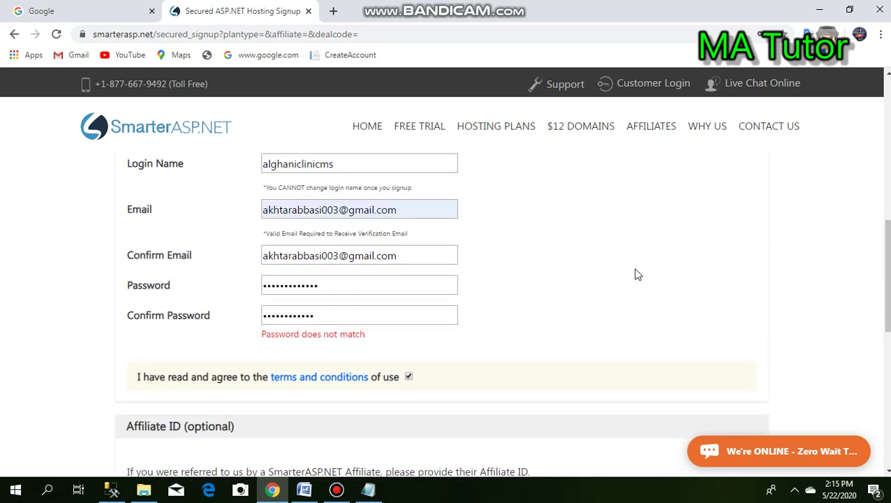
left_click(332, 311)
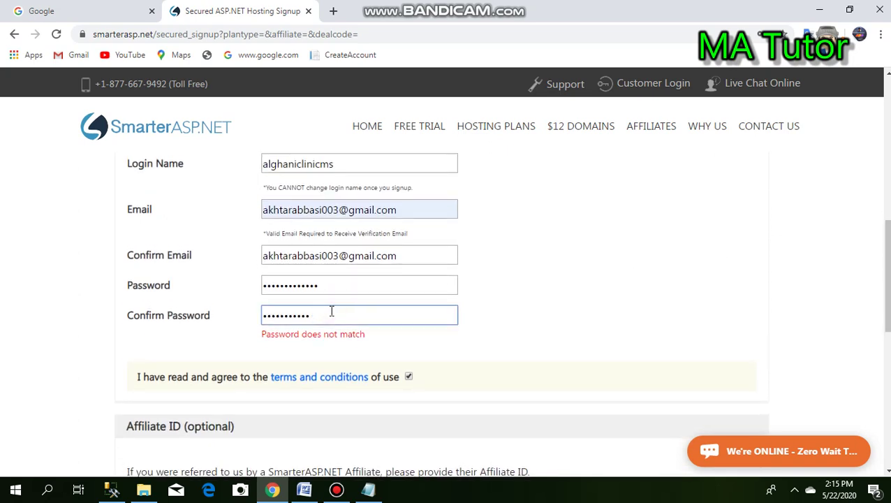
key("BackSpace")
key("BackSpace")
key("BackSpace")
key("BackSpace")
key("BackSpace")
key("BackSpace")
key("BackSpace")
key("BackSpace")
key("BackSpace")
key("BackSpace")
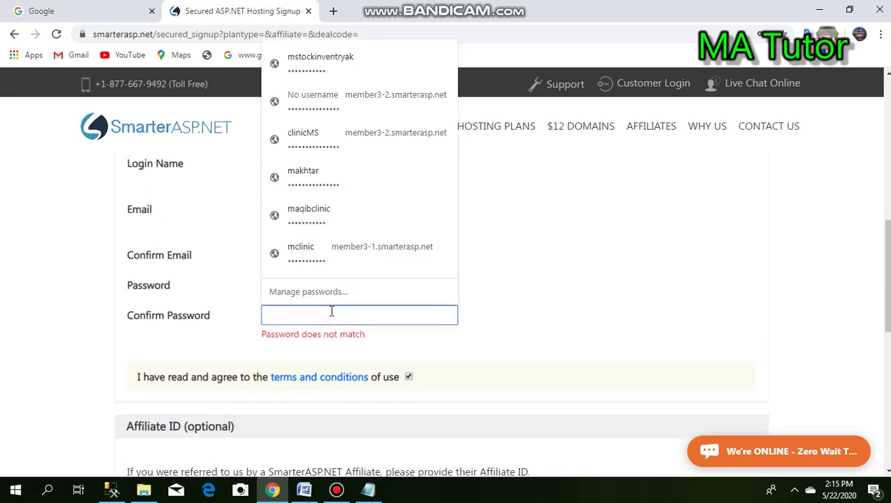
left_click(578, 299)
left_click(341, 288)
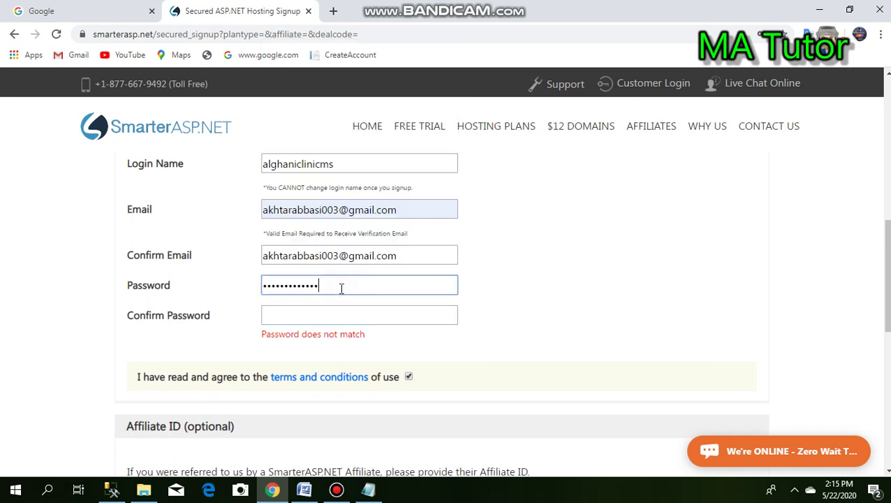
key("BackSpace")
key("BackSpace")
key("BackSpace")
key("BackSpace")
key("BackSpace")
key("BackSpace")
key("BackSpace")
key("BackSpace")
key("BackSpace")
key("BackSpace")
key("BackSpace")
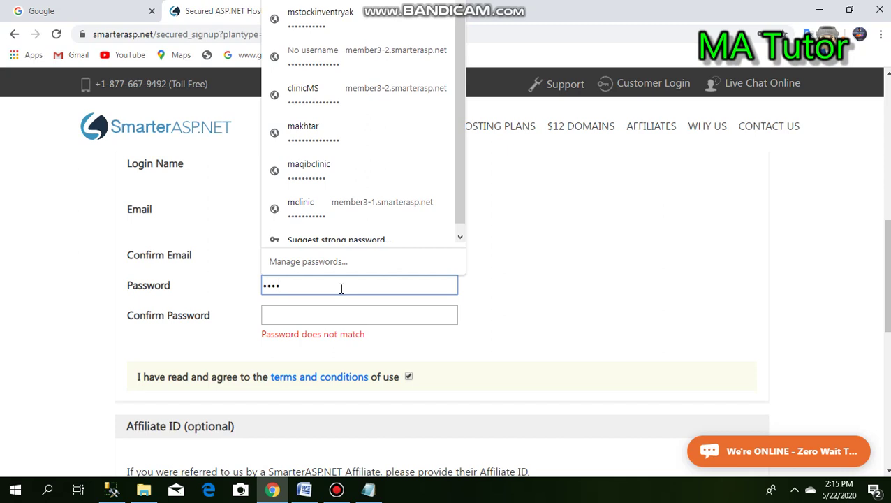
left_click(331, 310)
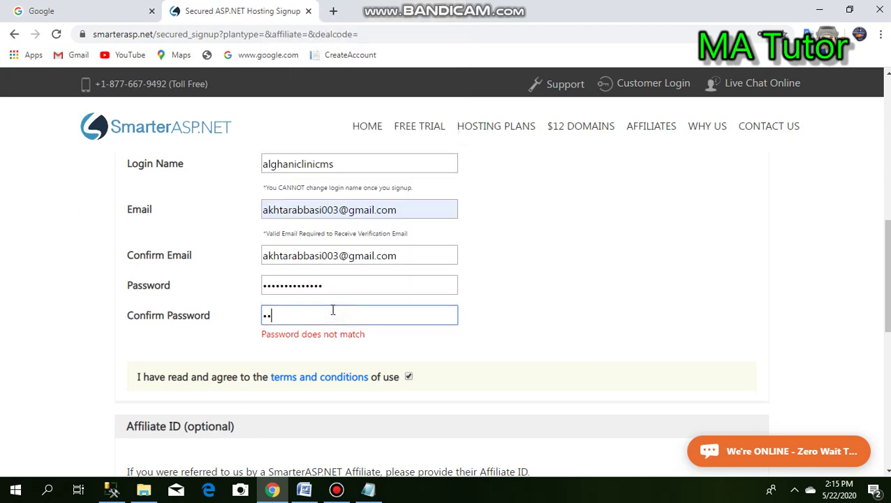
- Submit the signup form and re-enter the mismatched password confirmation
left_click(339, 284)
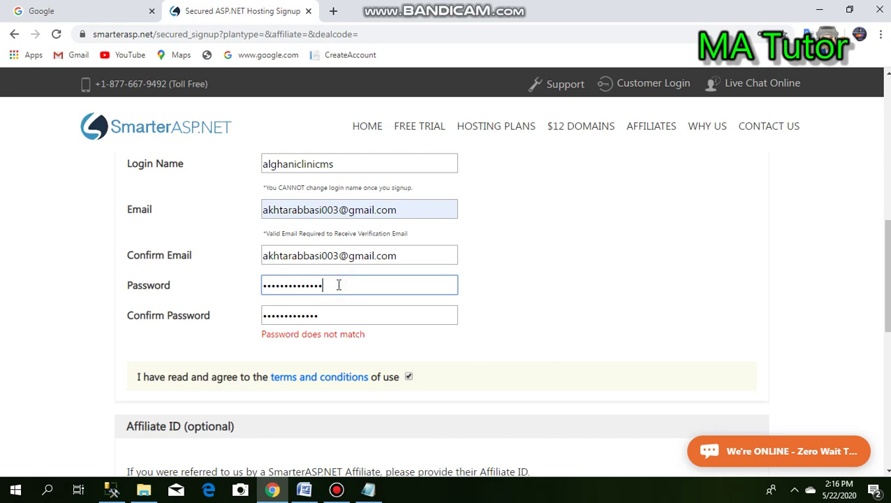
left_click(322, 316)
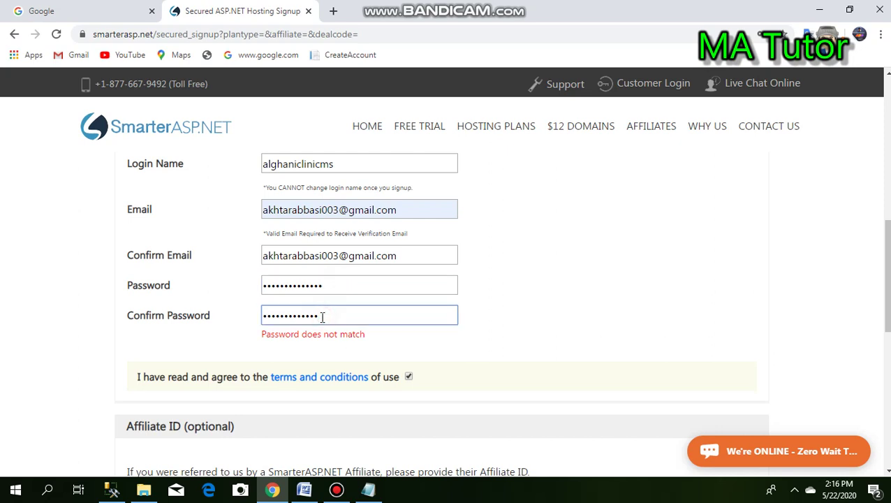
scroll(869, 225, "down", 3)
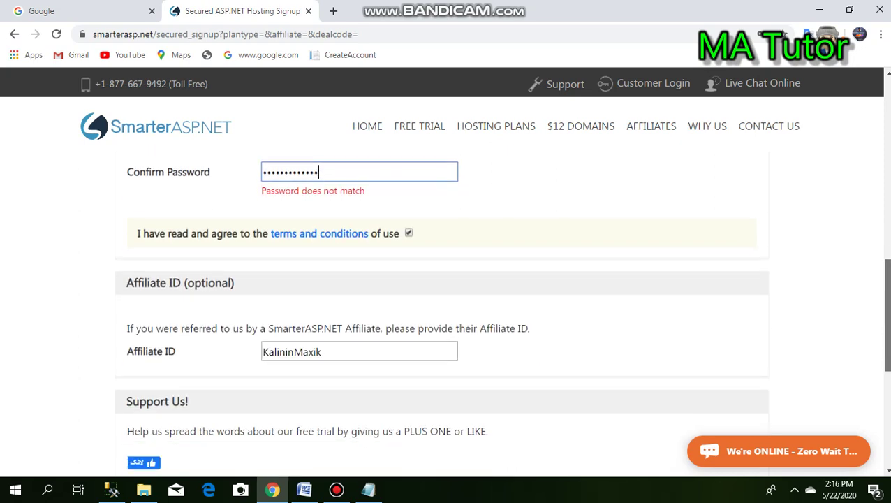
scroll(638, 338, "down", 1)
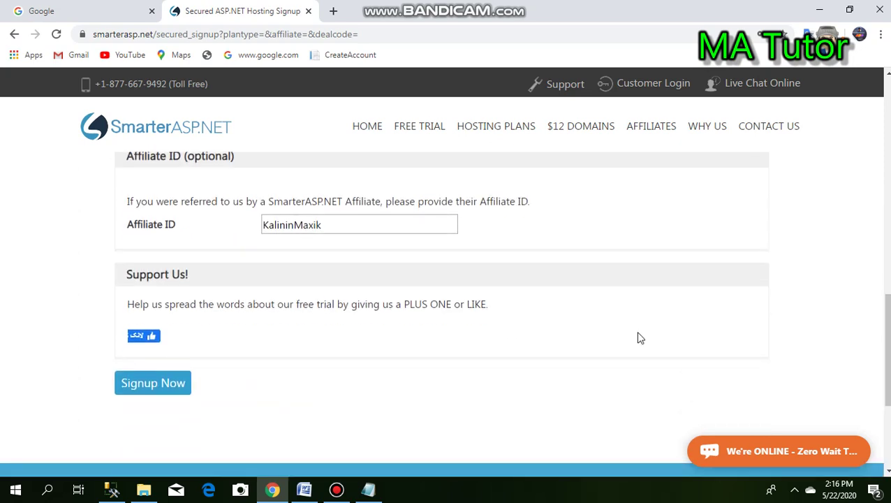
left_click(163, 386)
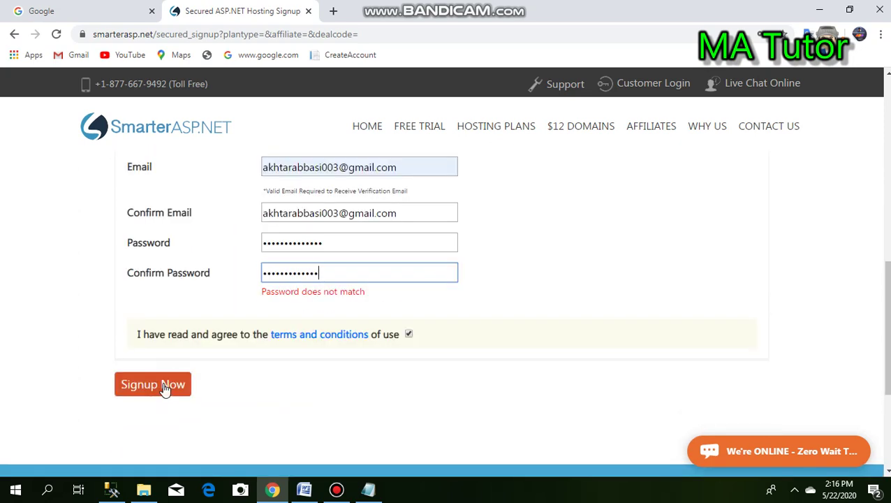
key("BackSpace")
key("BackSpace")
key("BackSpace")
key("BackSpace")
key("BackSpace")
key("BackSpace")
key("BackSpace")
key("BackSpace")
key("BackSpace")
key("BackSpace")
key("BackSpace")
key("BackSpace")
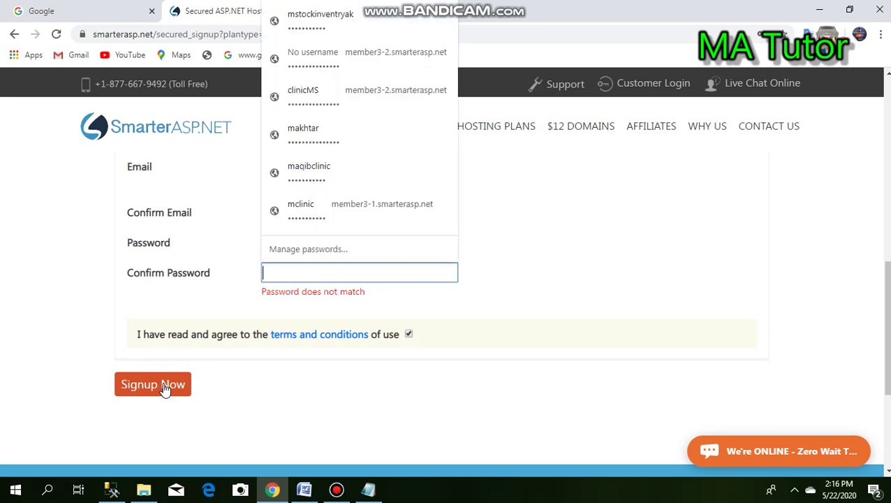
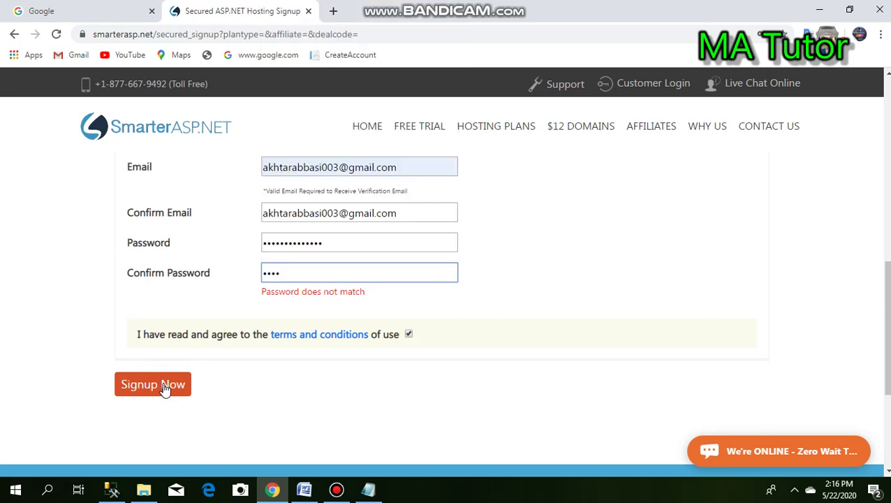
- Retype the password to match, submit the signup, save the password in Chrome and open Gmail
left_click(332, 241)
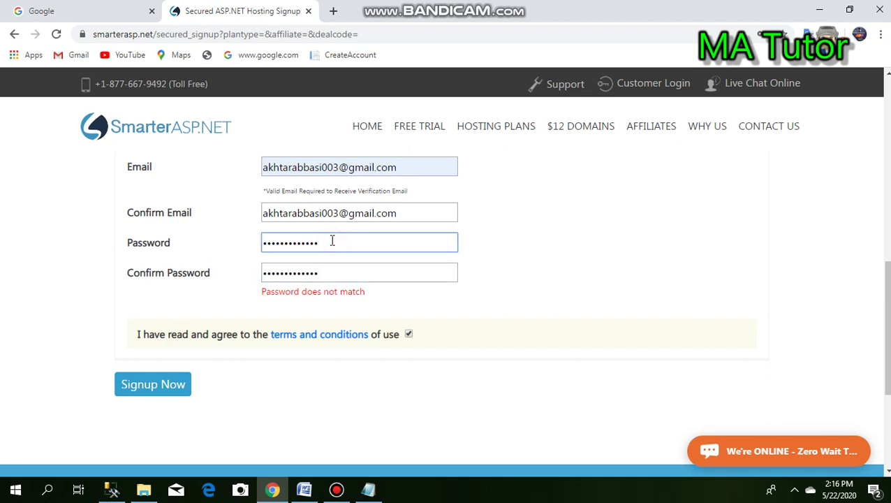
key("ctrl+a")
key("BackSpace")
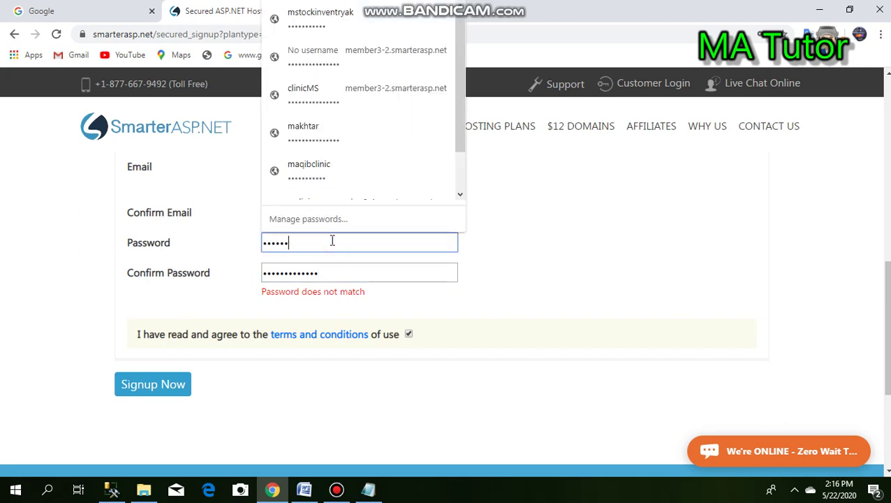
left_click(166, 386)
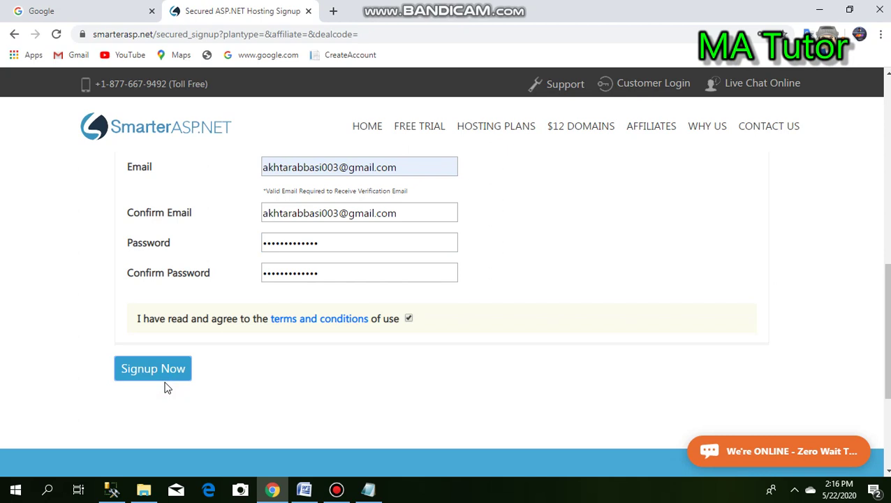
left_click(163, 371)
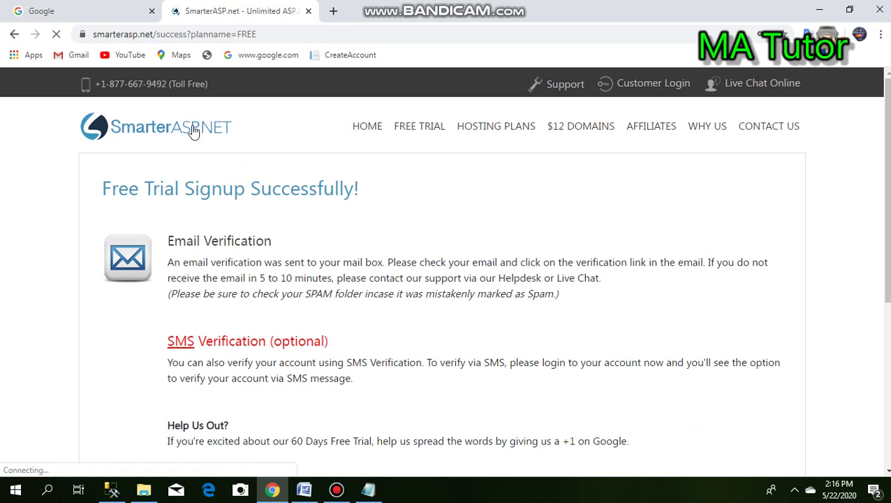
left_click(78, 57)
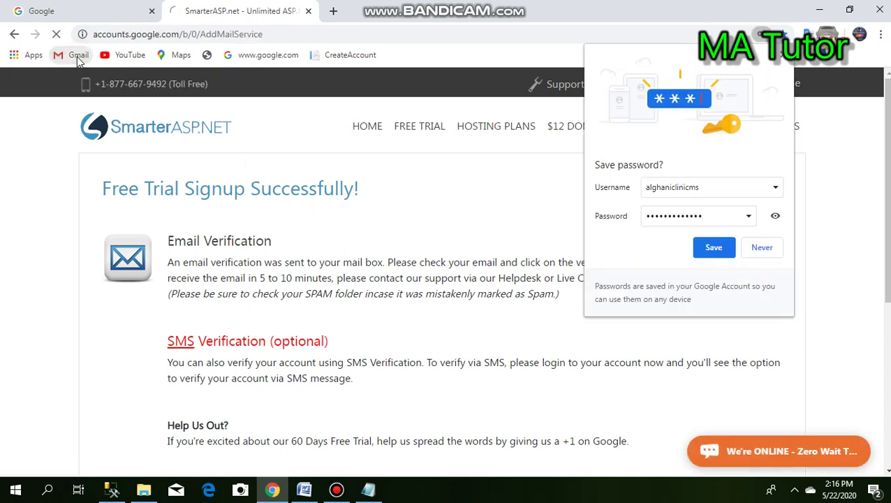
left_click(713, 248)
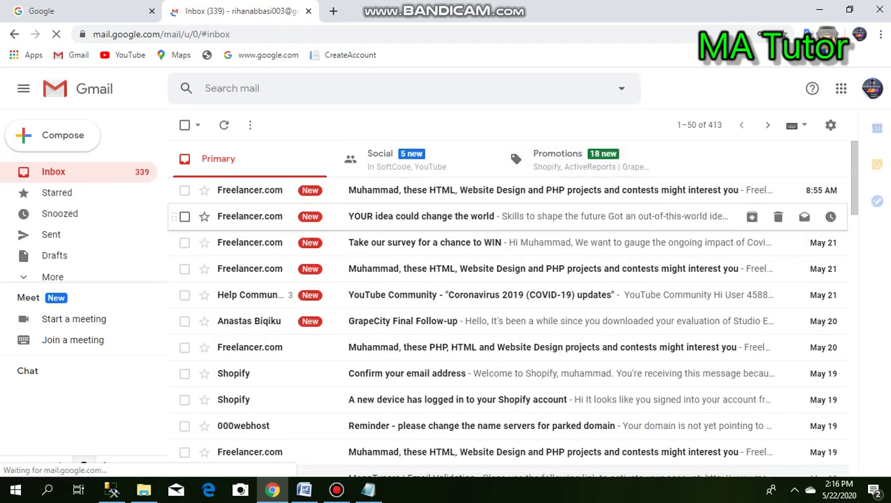
- Switch Gmail to the other account and follow the SmarterASP.NET activation e-mail's link
left_click(873, 90)
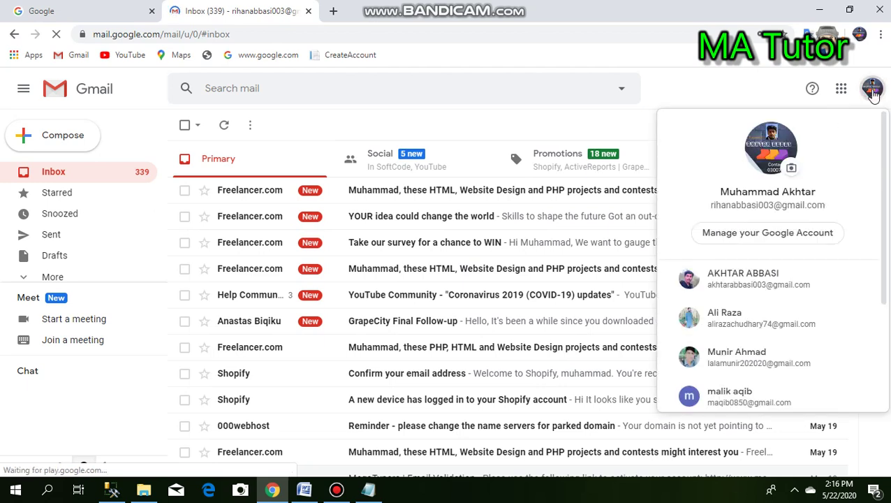
left_click(737, 281)
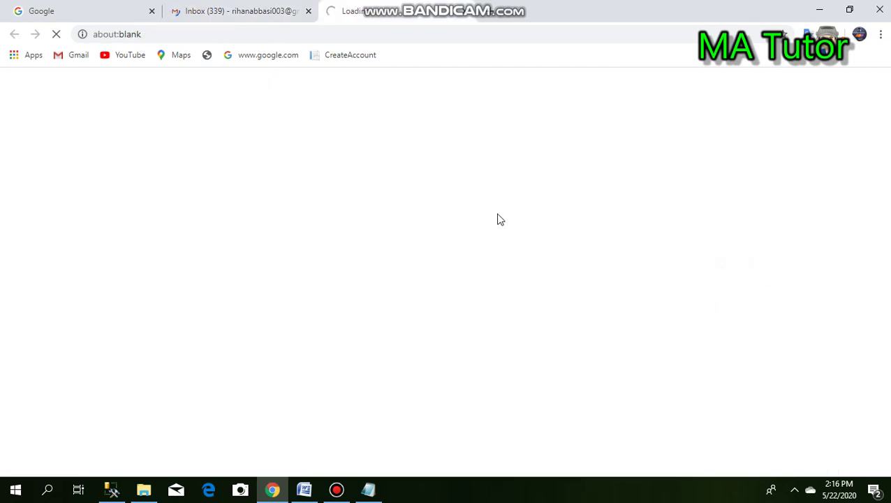
left_click(308, 10)
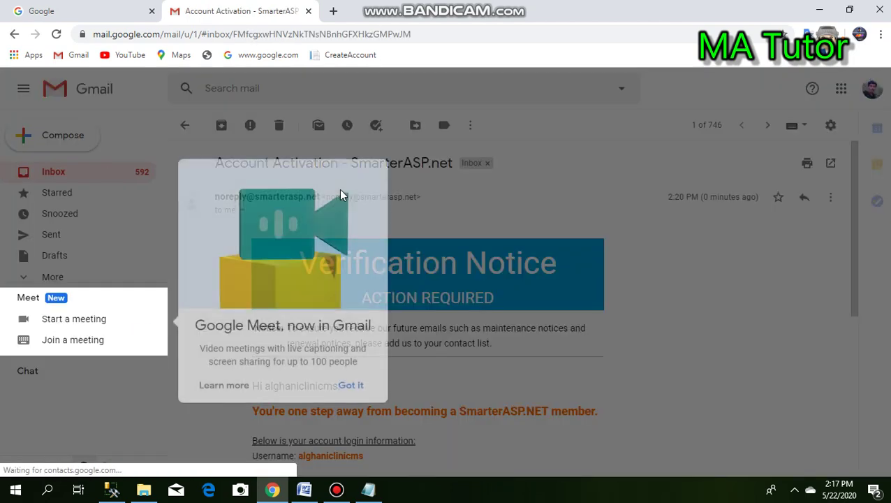
left_click(349, 397)
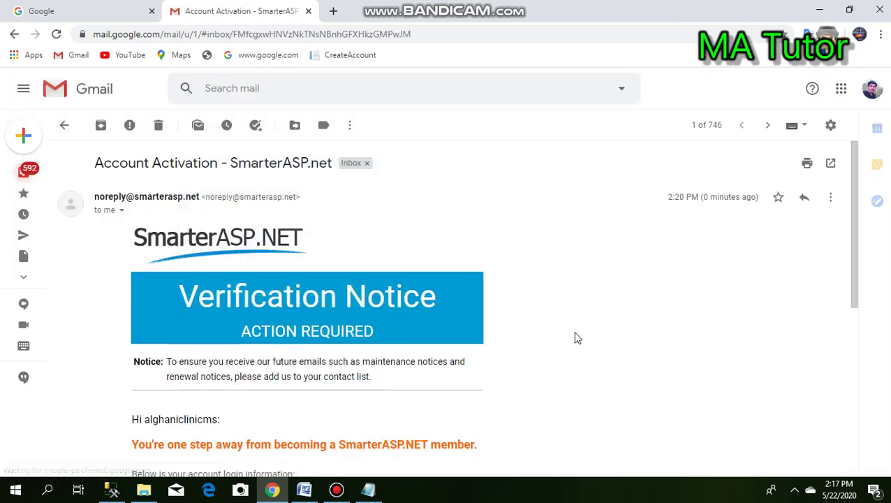
left_click_drag(856, 278, 850, 388)
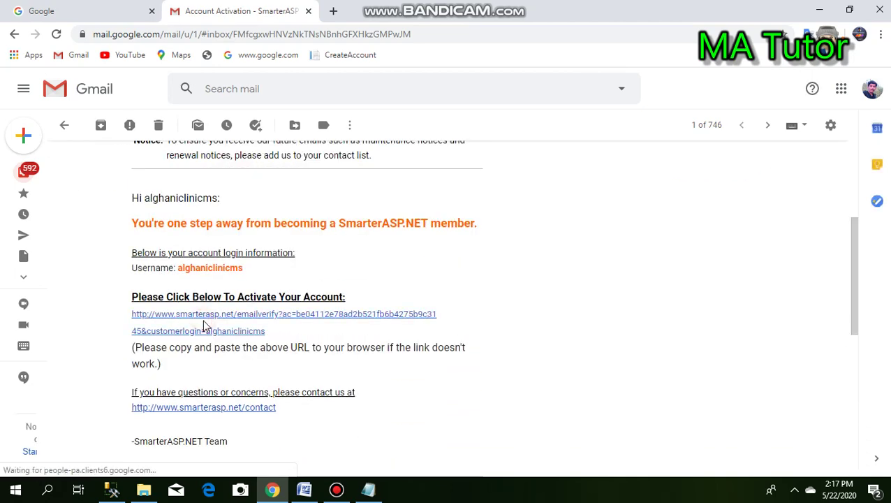
left_click(229, 320)
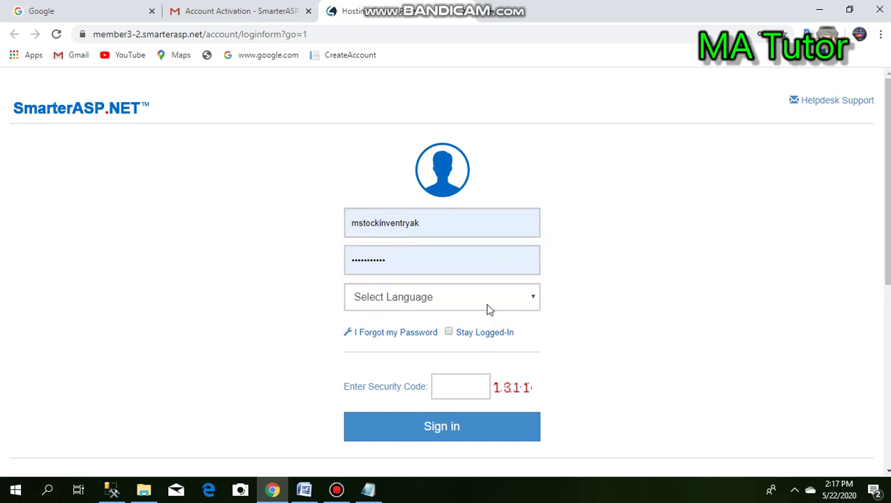
- Choose English as the login language, enter the security code and sign in
left_click(534, 299)
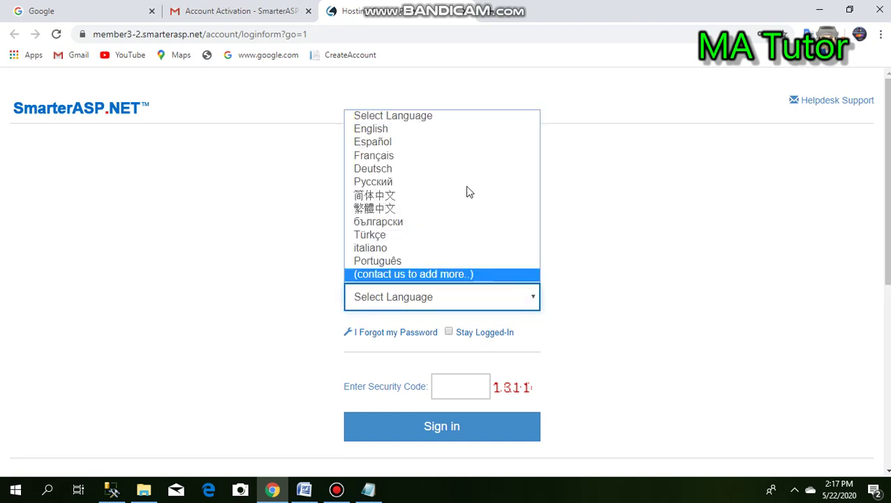
left_click(472, 141)
left_click(448, 388)
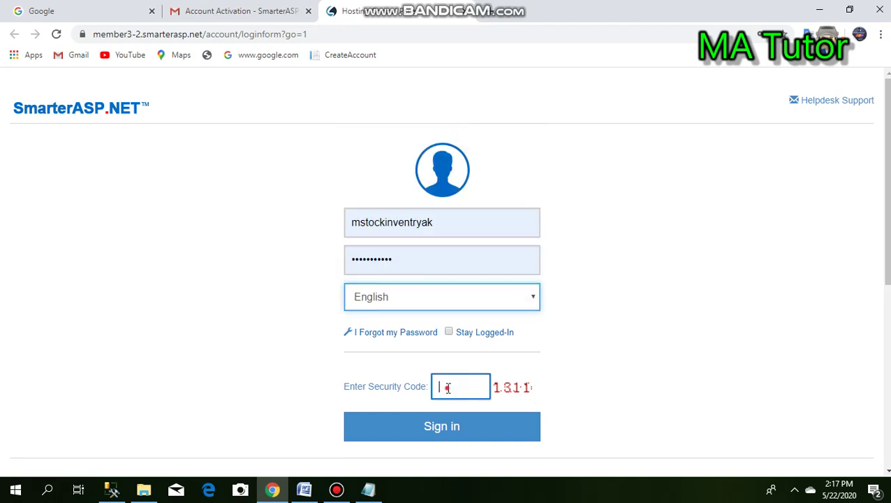
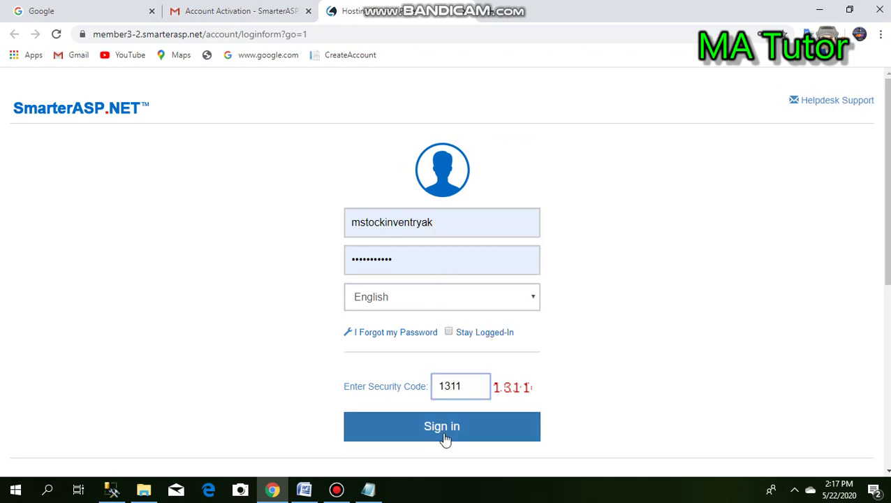
left_click(445, 437)
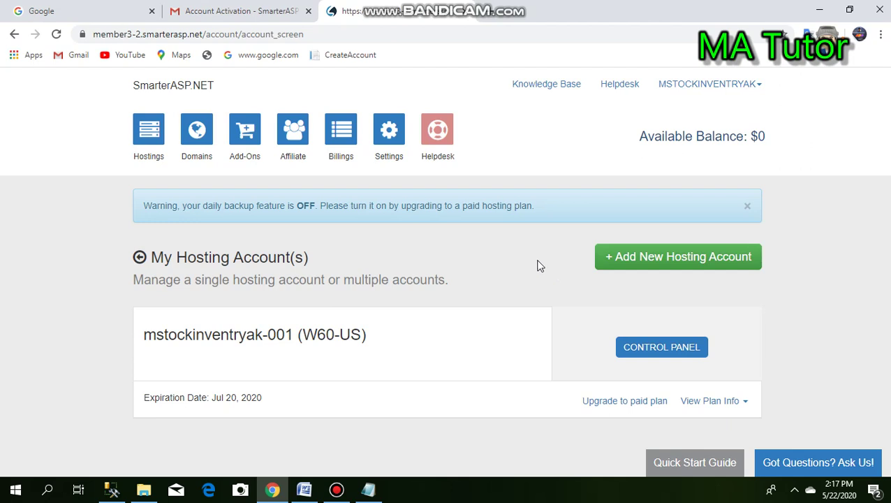
- Return to the login page, fill the saved username and password from autofill, and sign in
left_click(12, 33)
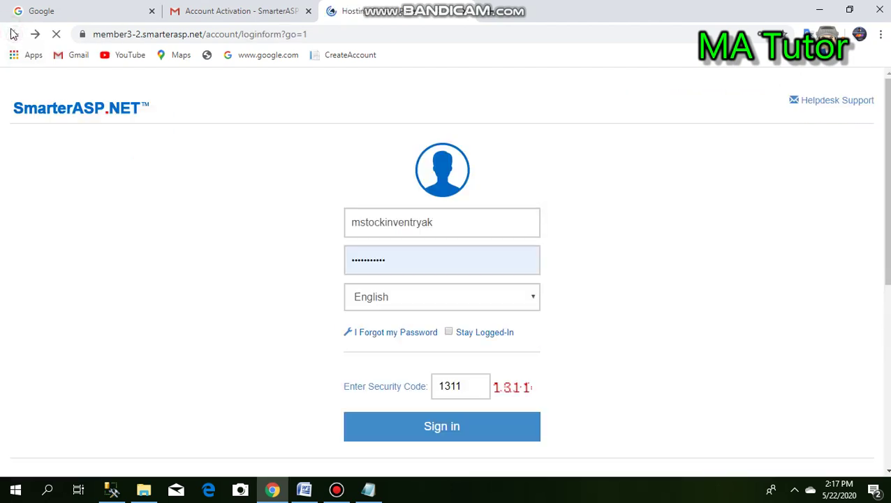
left_click(481, 230)
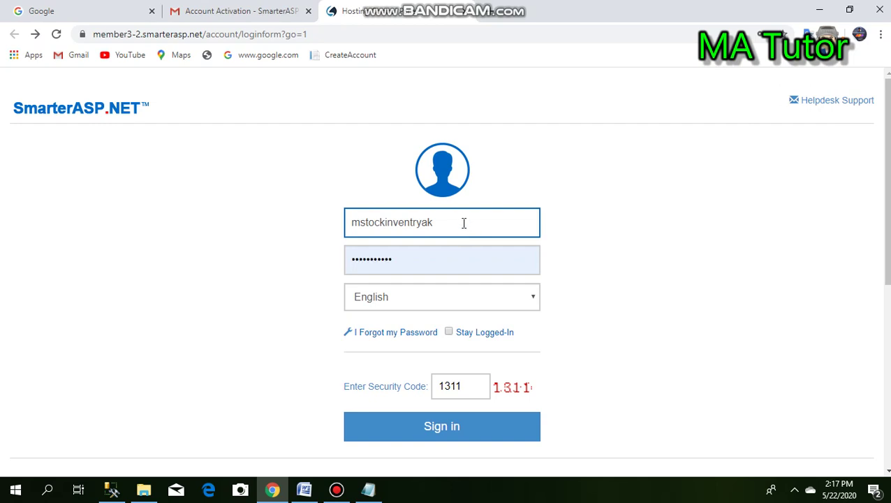
left_click(464, 222)
key("BackSpace")
key("BackSpace")
key("BackSpace")
key("BackSpace")
key("BackSpace")
key("BackSpace")
key("BackSpace")
key("BackSpace")
key("BackSpace")
key("BackSpace")
key("BackSpace")
key("BackSpace")
key("BackSpace")
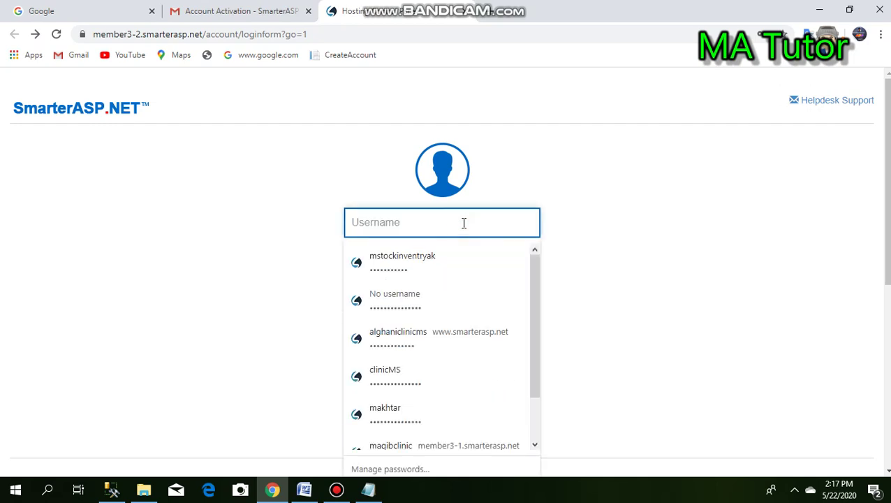
type("al")
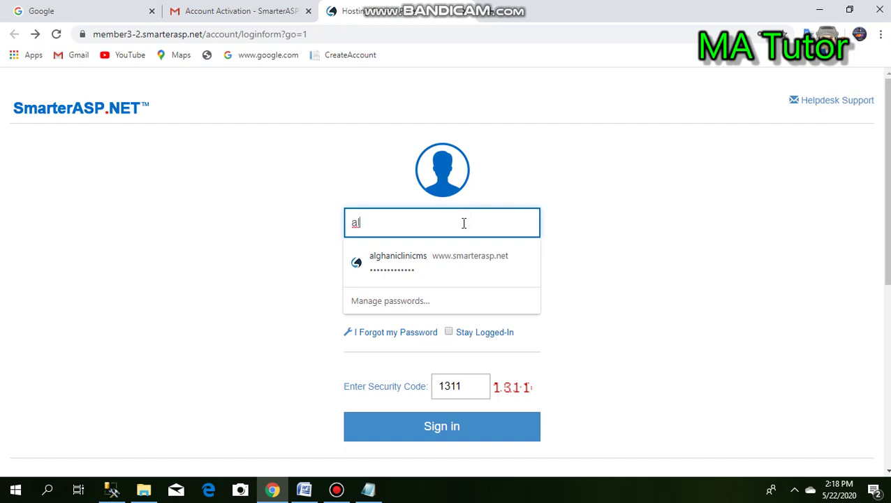
key("Down")
key("Return")
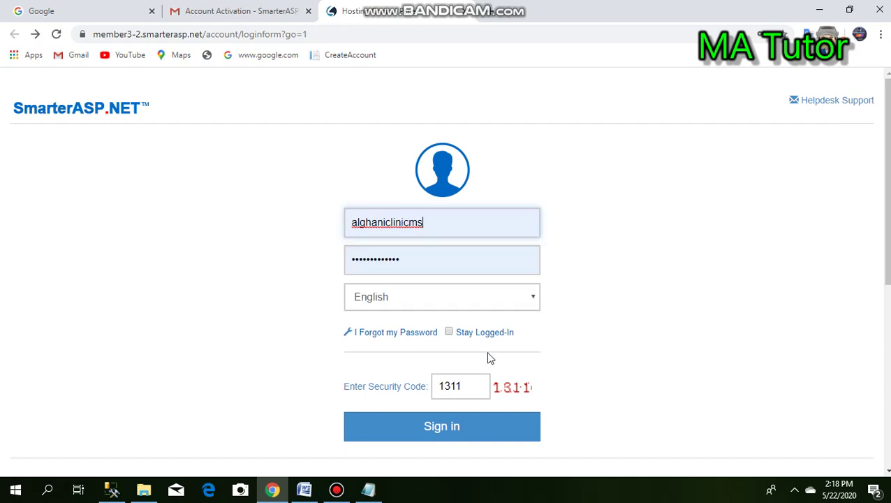
left_click(478, 386)
left_click(439, 428)
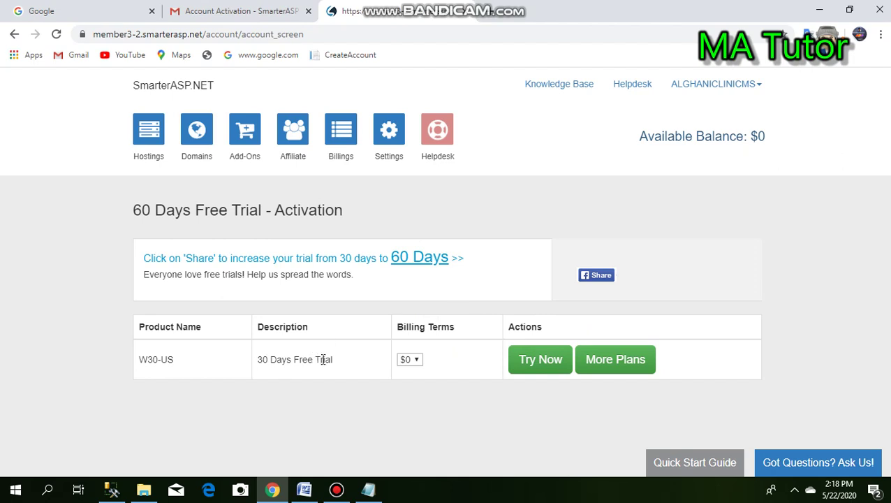
- Share the offer on Facebook to unlock 60 days, then choose Try Now on the W60-US plan
left_click(597, 277)
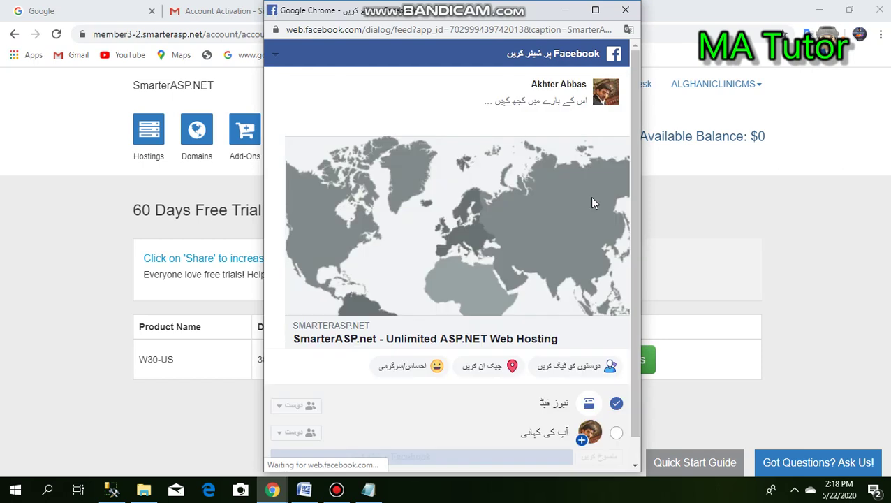
left_click(562, 109)
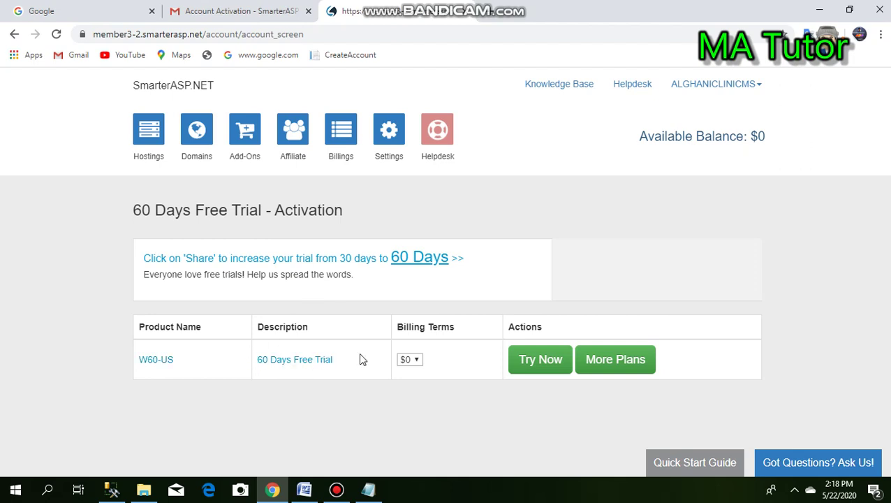
left_click(539, 363)
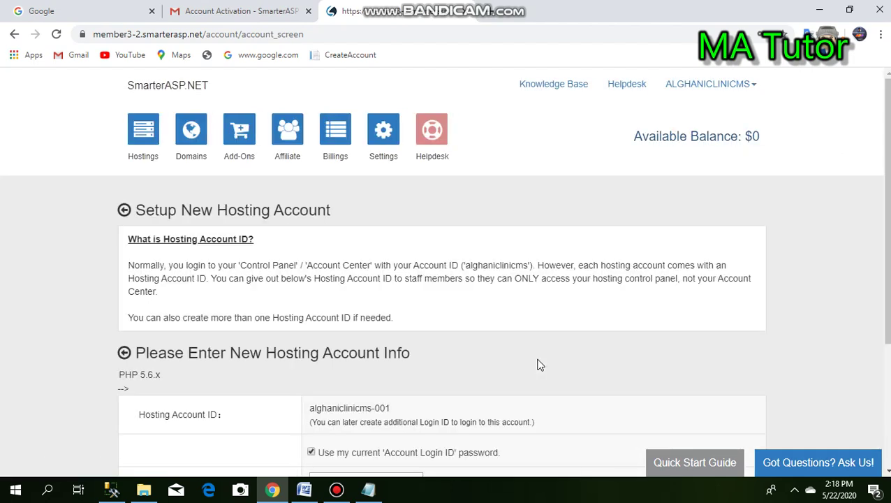
- Keep root folder site1, accept the phishing sites agreement, and submit the W60-US hosting account
scroll(884, 331, "down", 3)
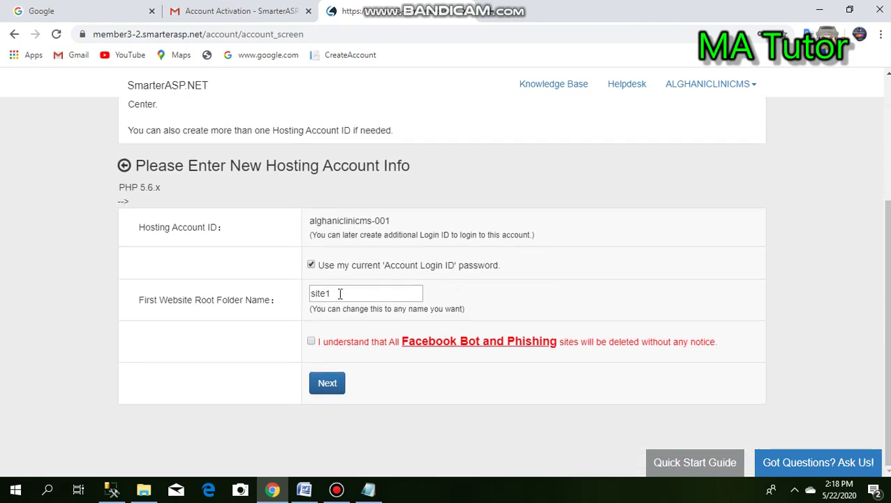
left_click(340, 293)
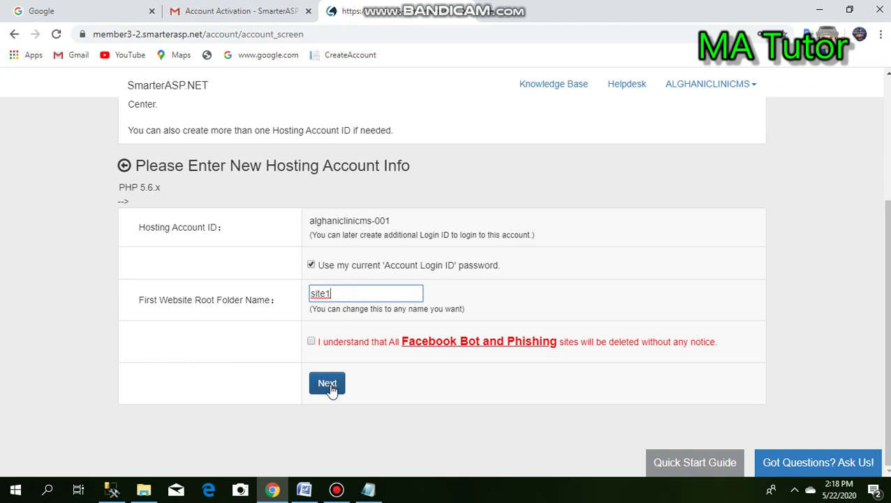
left_click(312, 342)
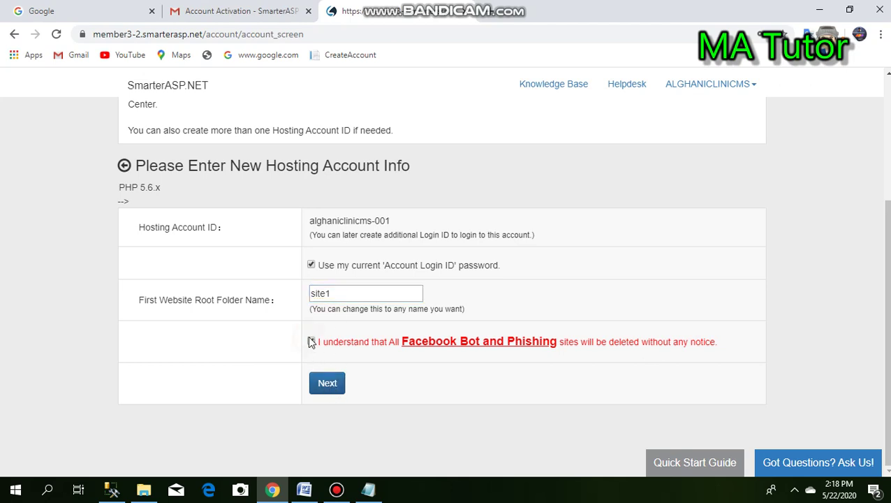
left_click(323, 385)
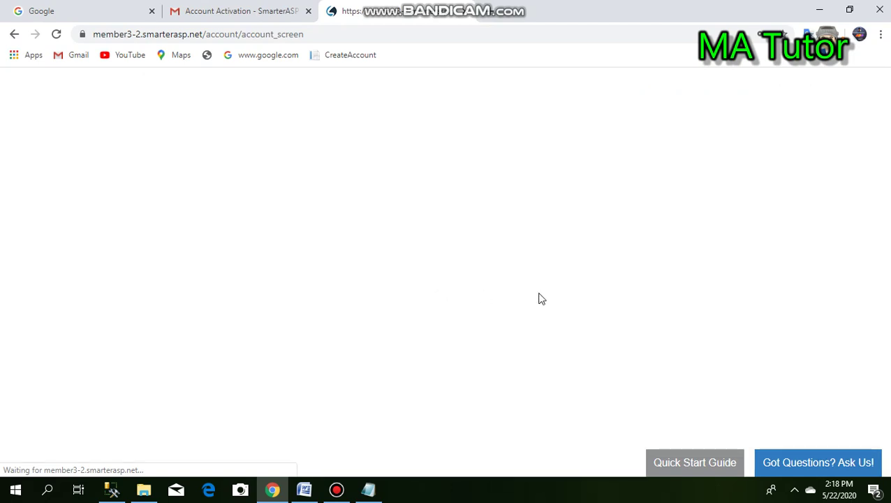
scroll(489, 335, "down", 2)
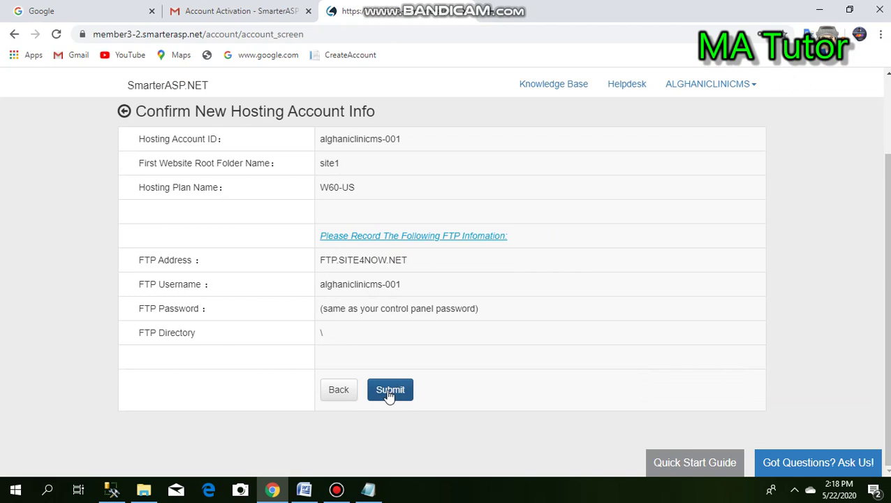
left_click(389, 391)
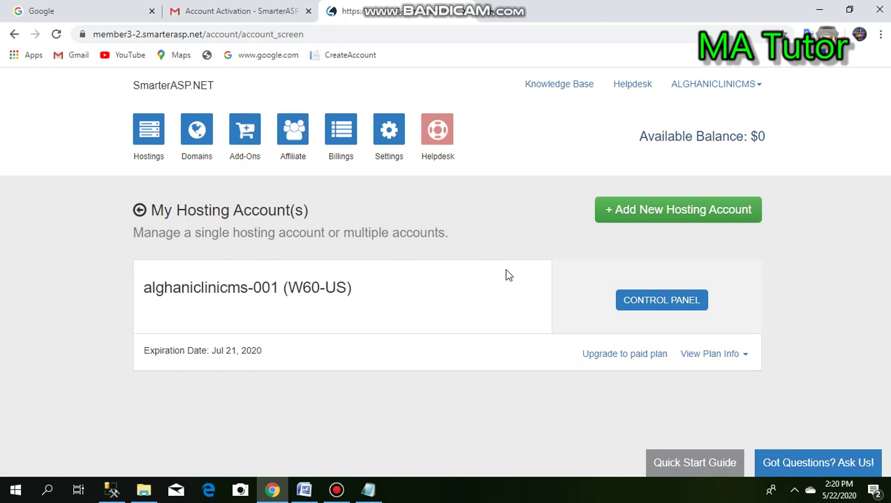
- From the Control Panel's Database Manager, add an MSSQL 2014 database on sql5046.site4now.net with 1000 MB quota
left_click(676, 304)
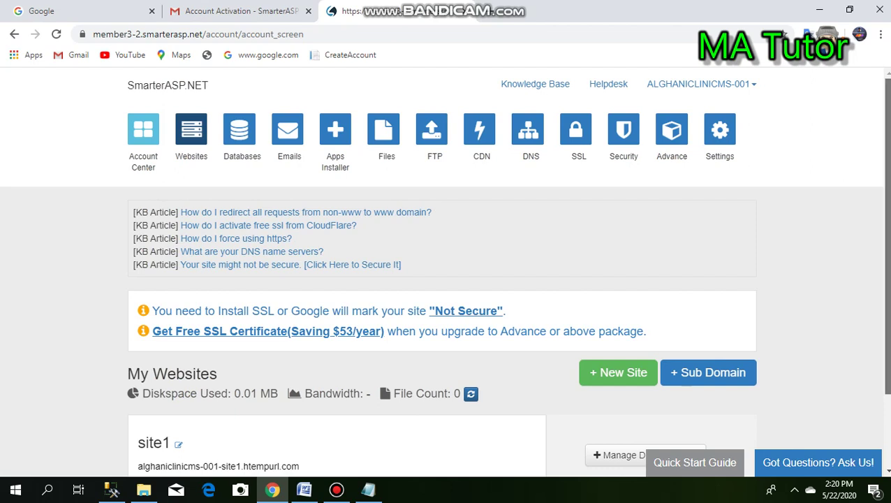
scroll(888, 250, "down", 1)
left_click_drag(887, 250, 888, 218)
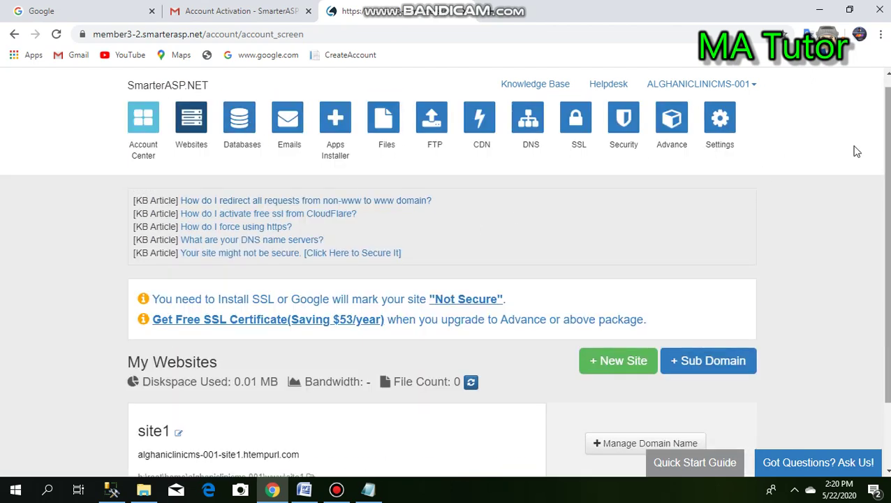
left_click(237, 133)
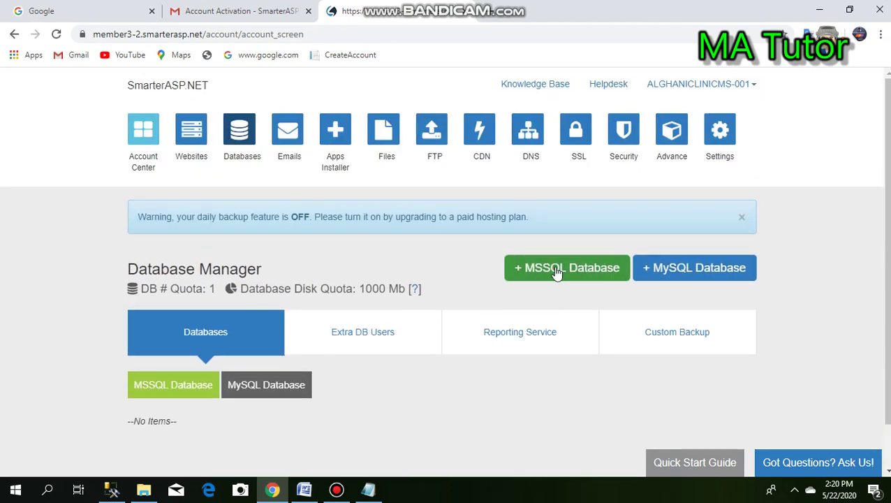
left_click(554, 267)
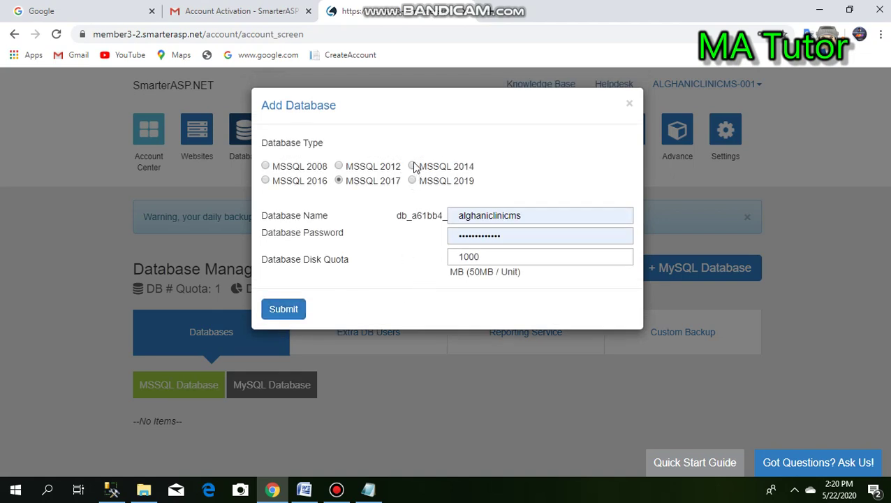
left_click(413, 166)
left_click(283, 309)
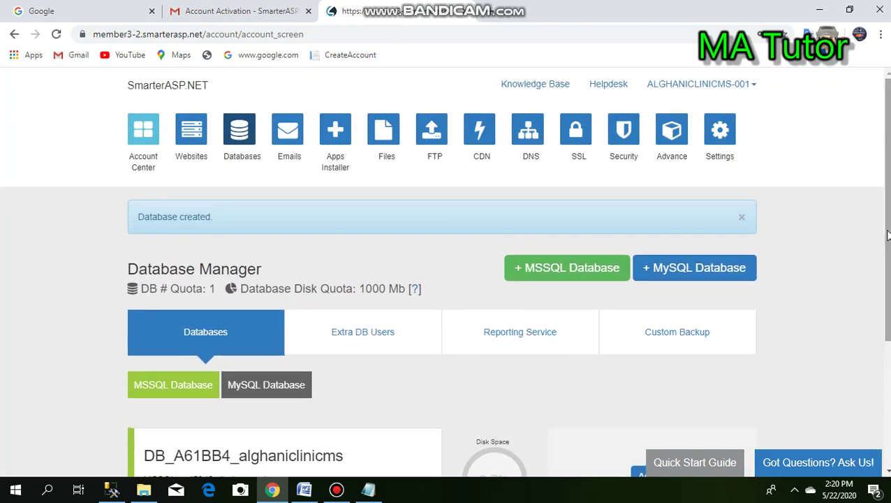
scroll(886, 305, "down", 2)
scroll(886, 305, "down", 1)
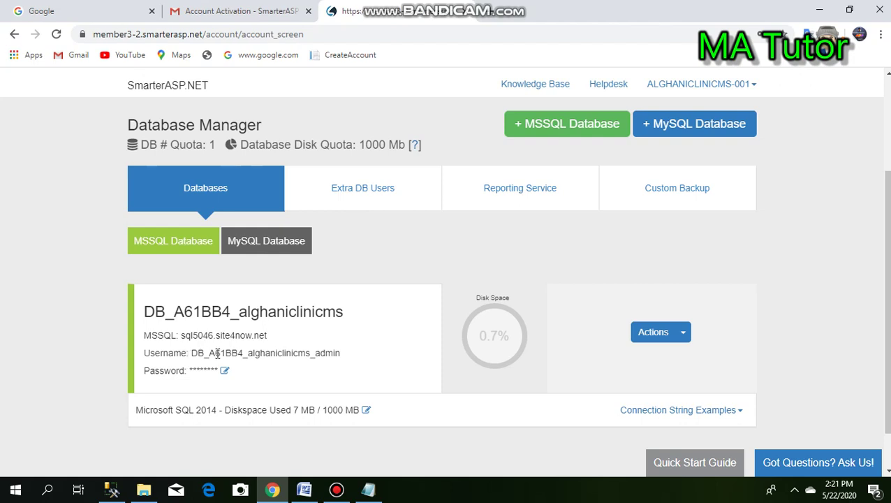
- Copy the database server address sql5046.site4now.net from the SmarterASP.NET database page
left_click(114, 491)
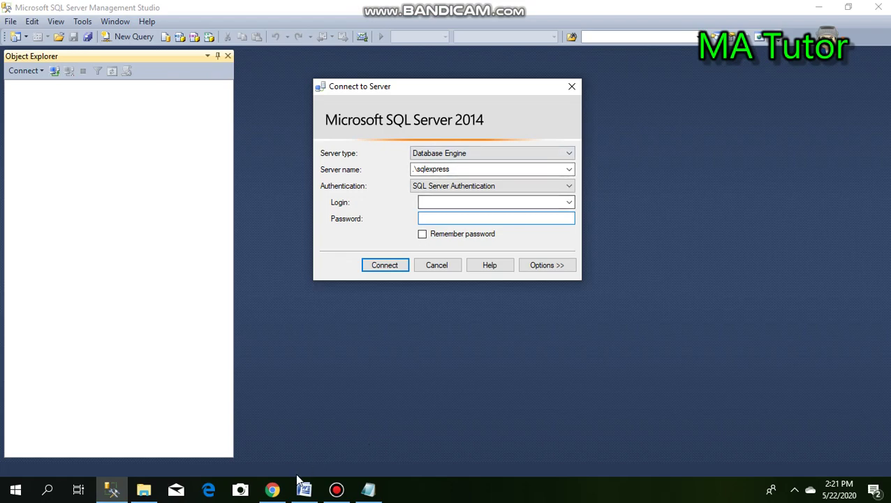
left_click(273, 489)
left_click_drag(269, 336, 183, 337)
key("ctrl+c")
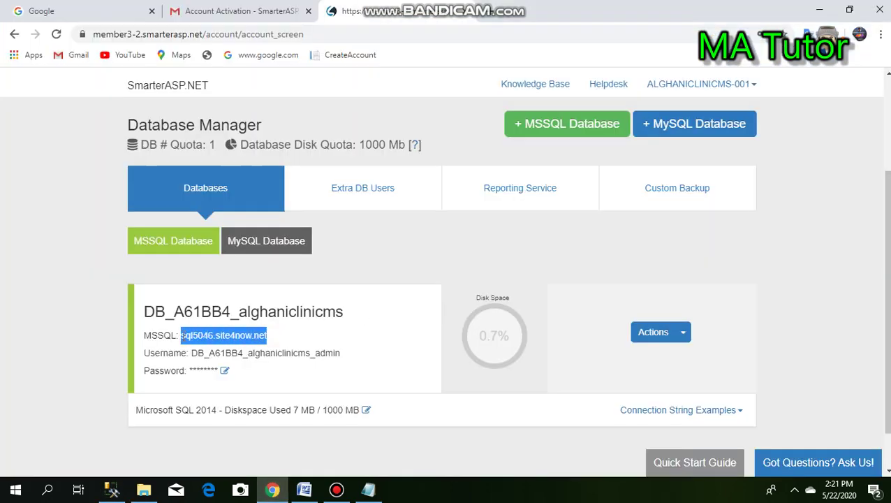
scroll(183, 341, "down", 1)
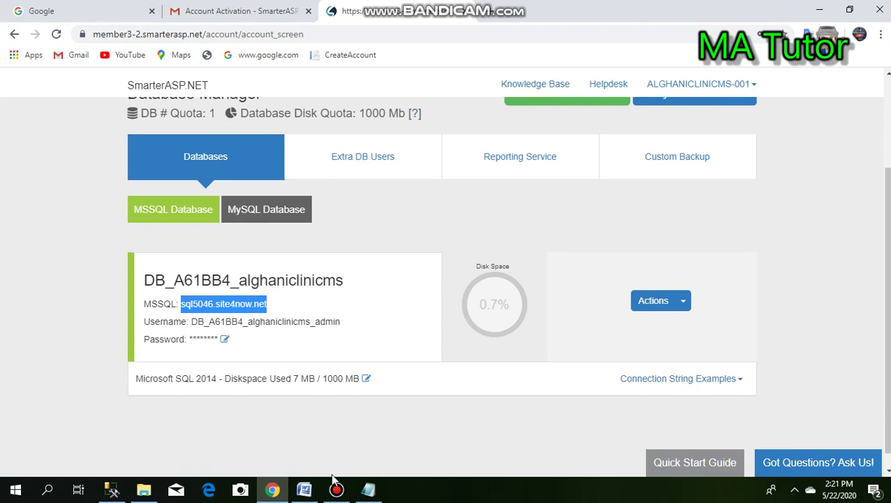
- Paste sql5046.site4now.net as Server name, keep SQL Server Authentication, and return to Chrome
left_click(112, 489)
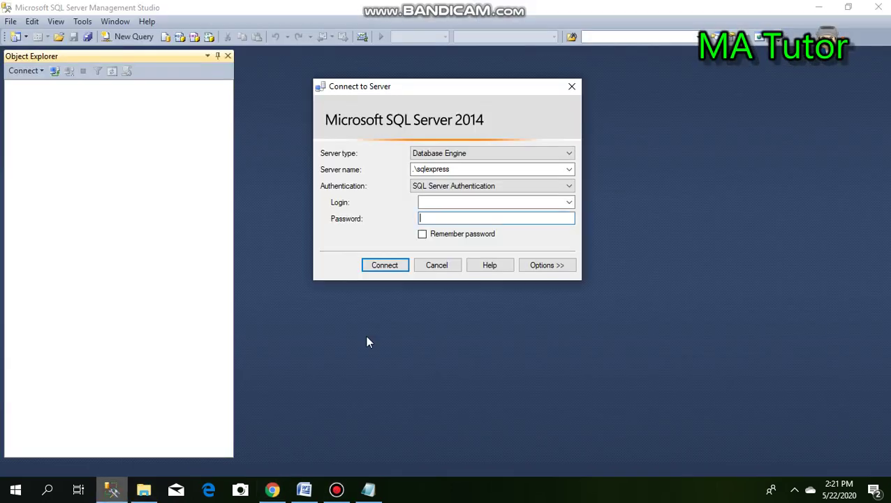
left_click(478, 168)
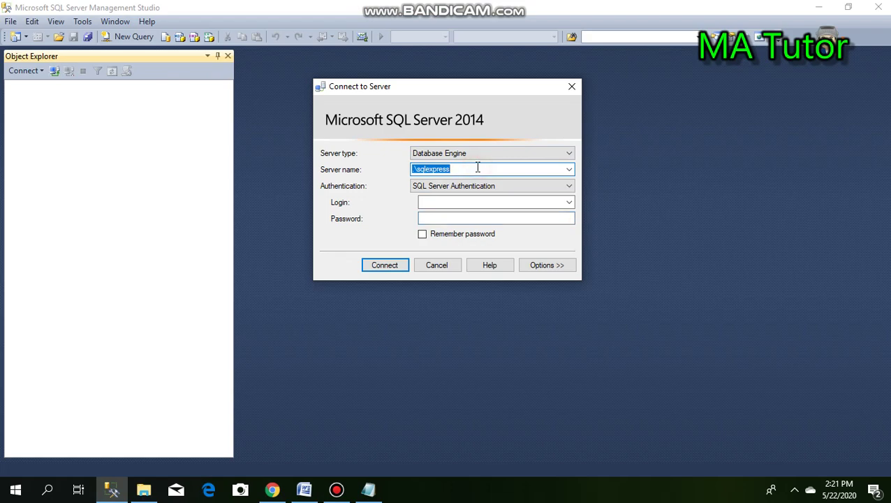
key("ctrl+v")
left_click(569, 185)
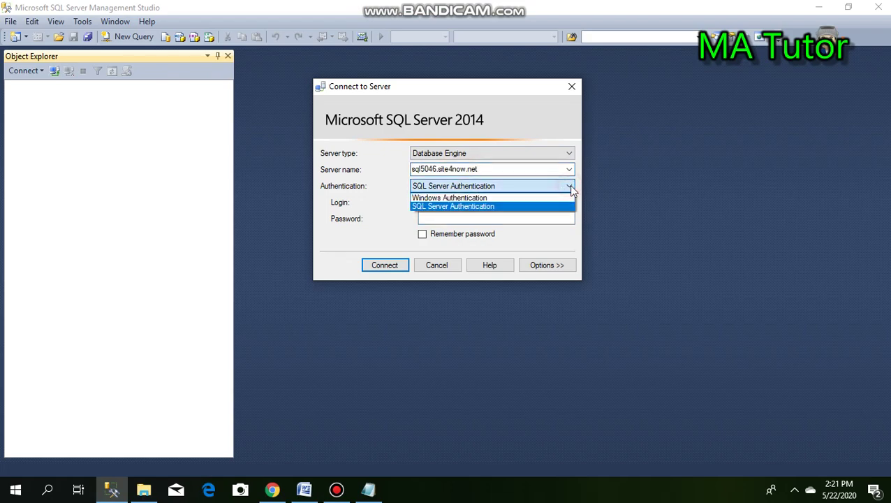
left_click(570, 186)
left_click(569, 186)
left_click(489, 206)
left_click(479, 203)
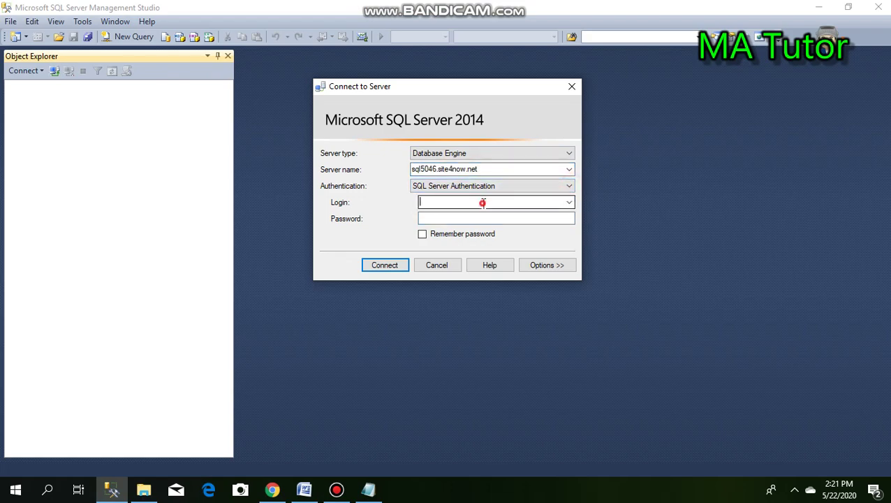
left_click(273, 491)
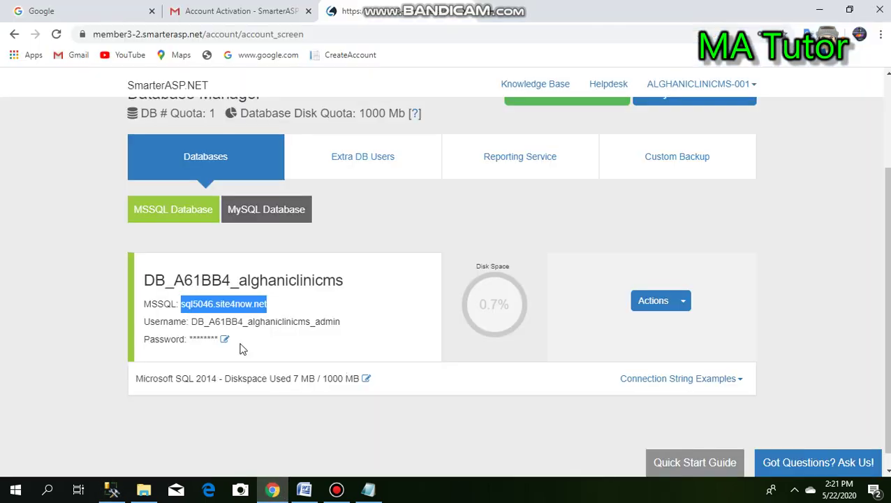
- Display the ASP.NET connection string examples for DB_A61BB4_alghaniclinicms on SQL5046.site4now.net
left_click(741, 380)
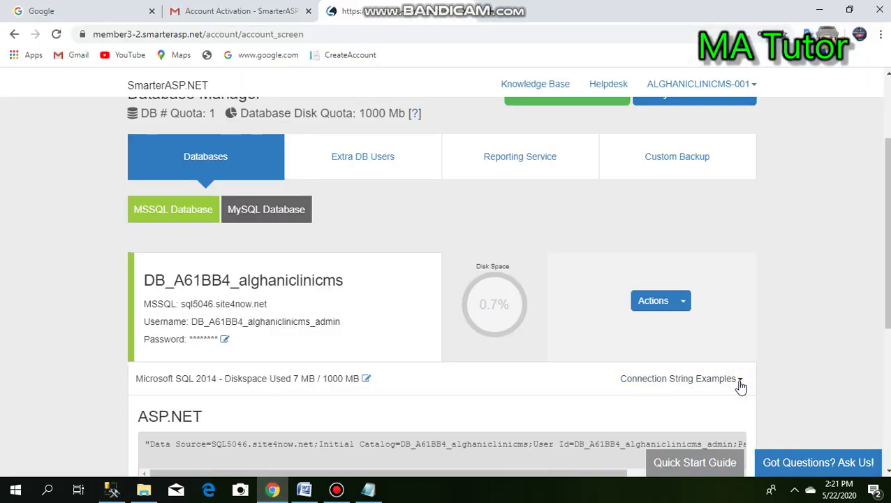
scroll(740, 387, "down", 2)
scroll(758, 338, "down", 1)
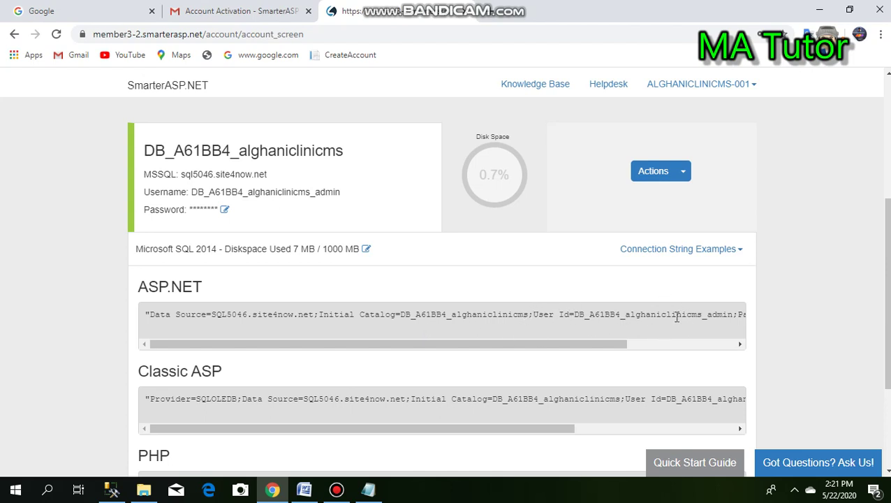
left_click(702, 318)
- Select and copy the database user ID from the ASP.NET connection string
double_click(732, 314)
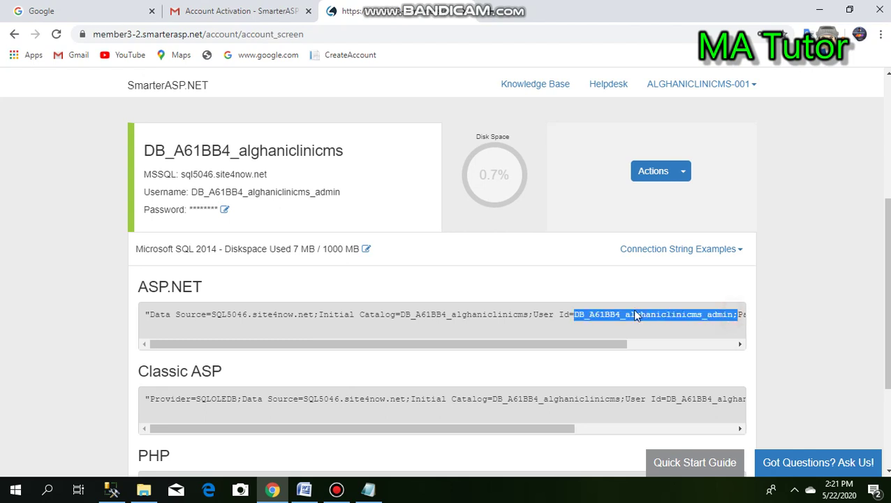
left_click(725, 345)
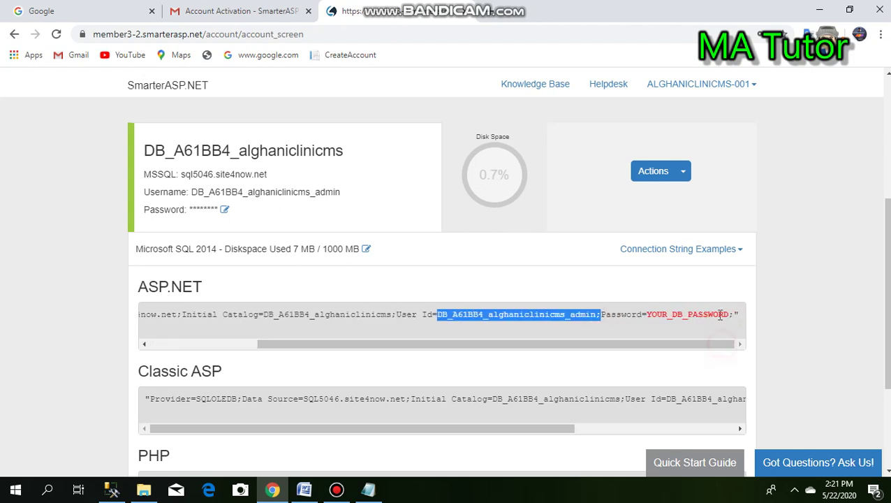
left_click_drag(597, 314, 433, 314)
key("ctrl+c")
left_click(111, 492)
- Connect to sql5046.site4now.net using the pasted database user ID as Login and the account password
left_click(462, 204)
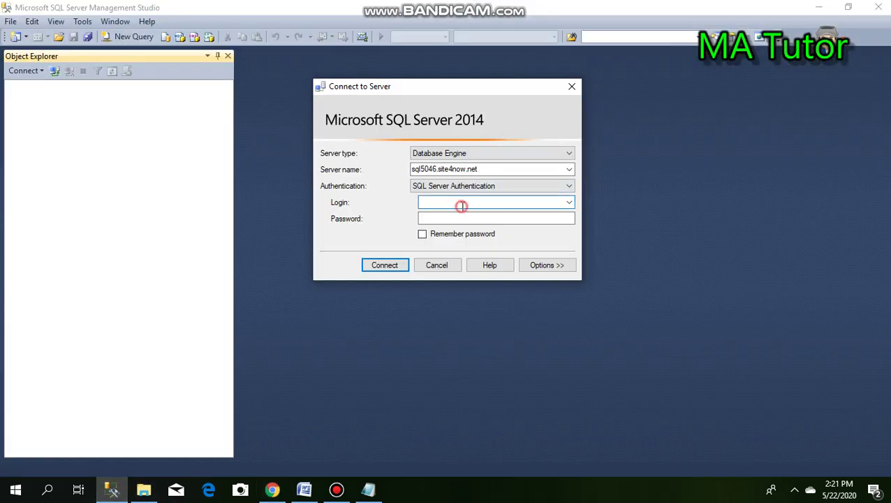
key("ctrl+v")
left_click(458, 218)
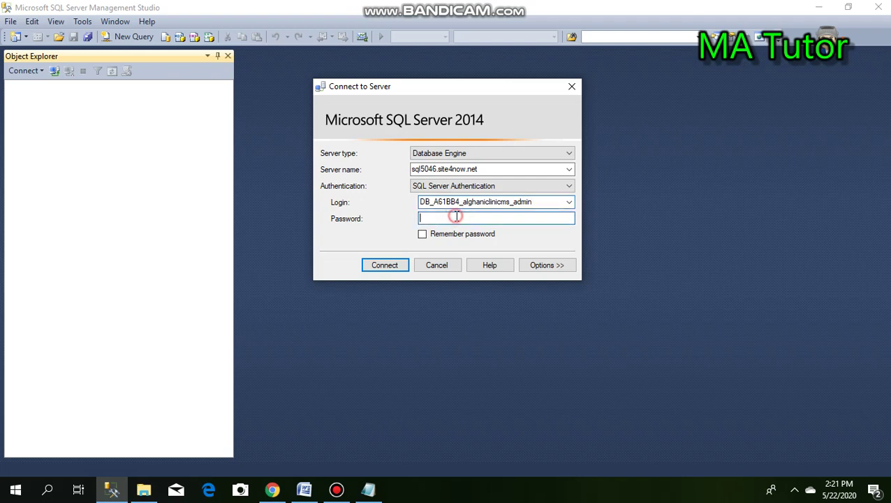
type("*********")
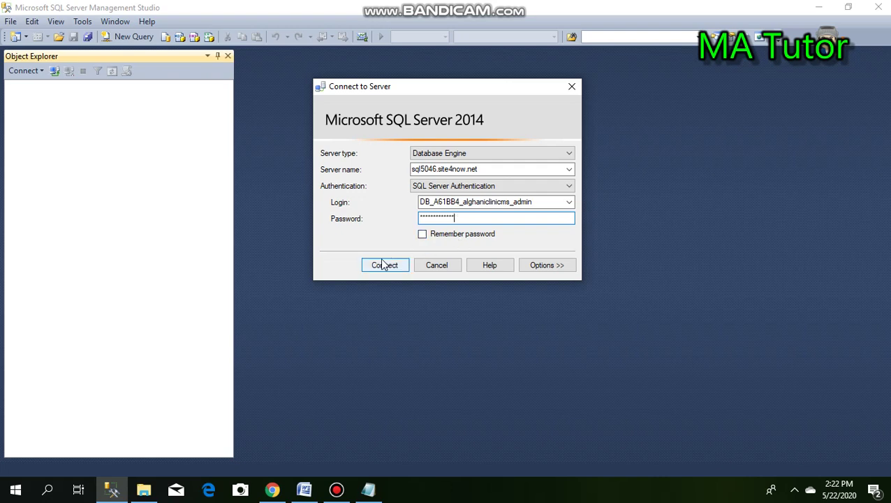
left_click(384, 266)
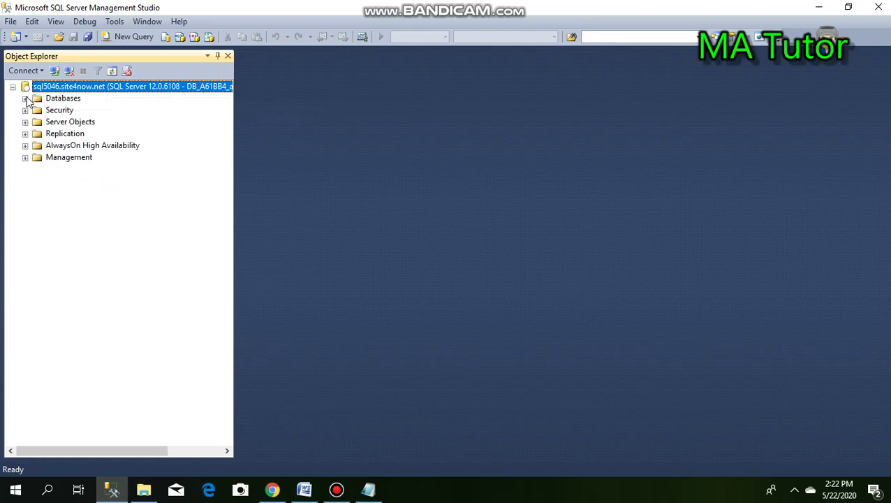
- Expand Databases, then DB_A61BB4_alghaniclinicms, then its Tables folder, and select Tables
left_click(25, 99)
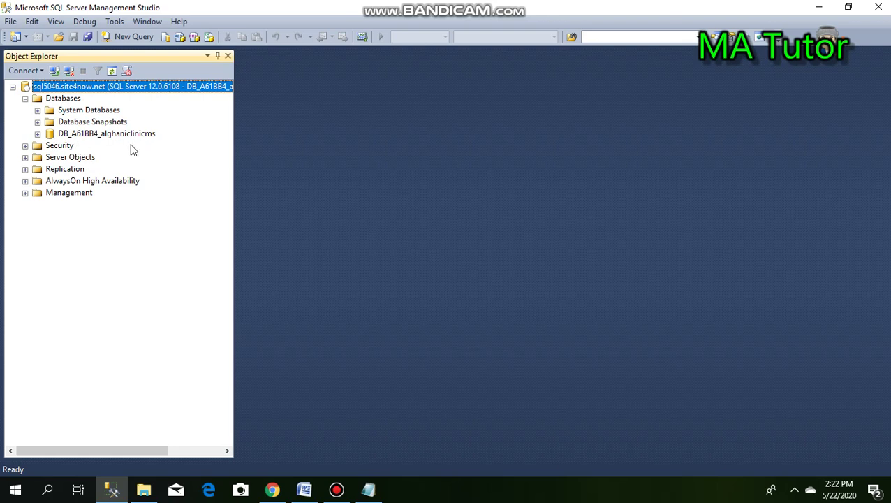
left_click(37, 133)
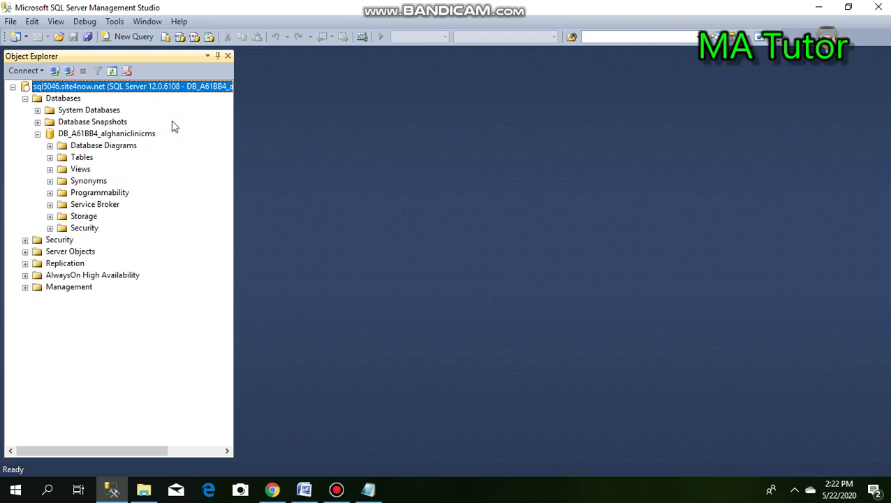
left_click(50, 158)
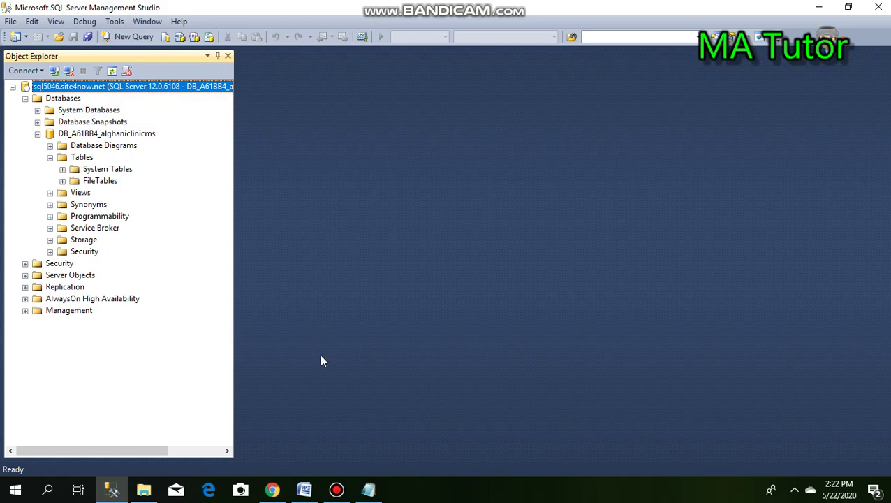
left_click(336, 489)
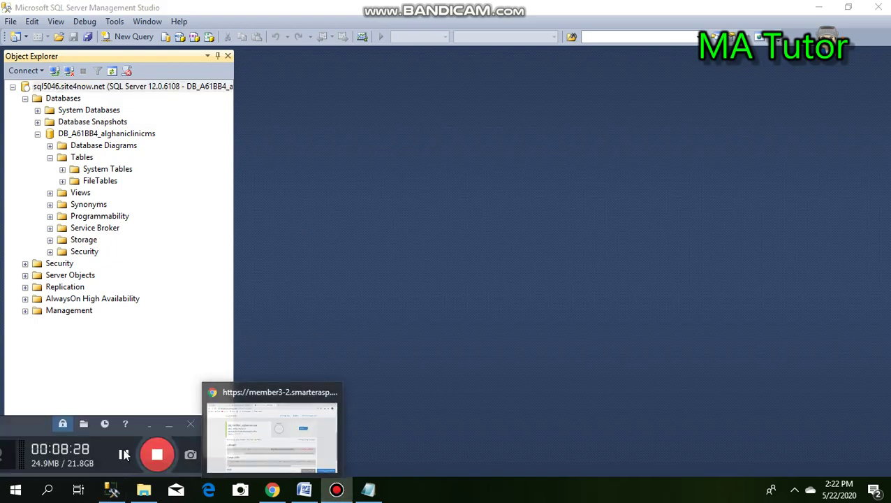
left_click(124, 454)
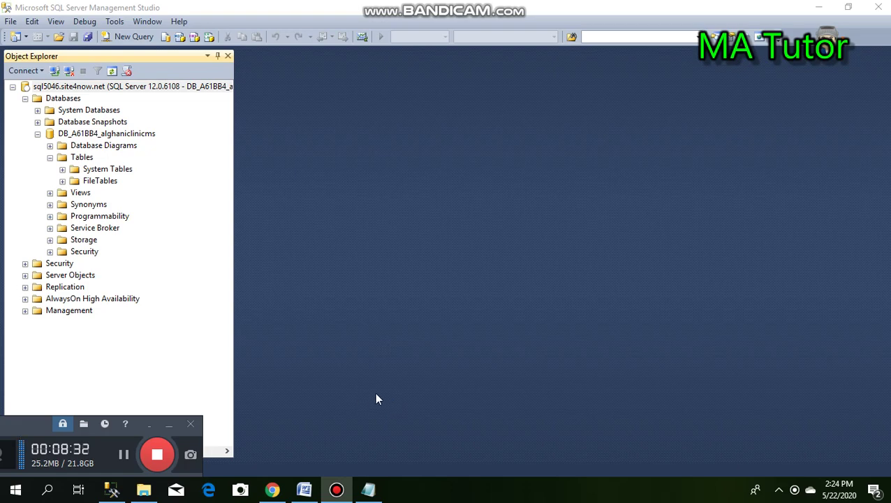
left_click(75, 160)
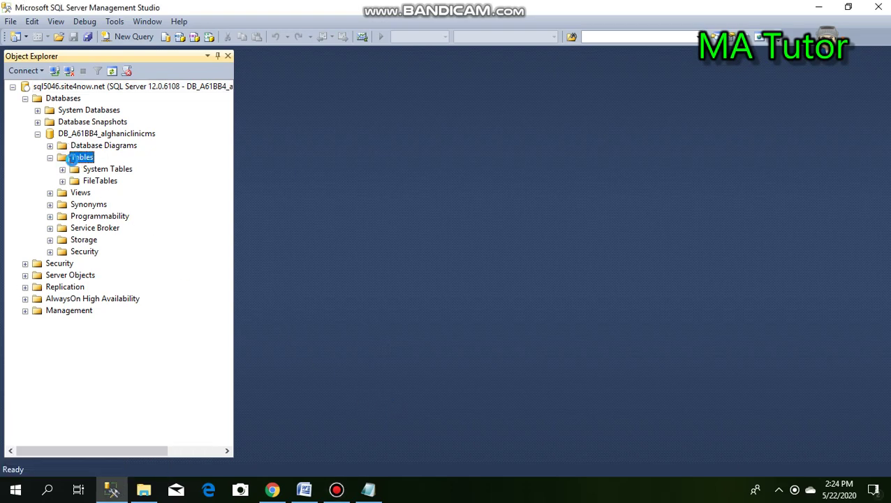
right_click(74, 161)
mouse_move(127, 171)
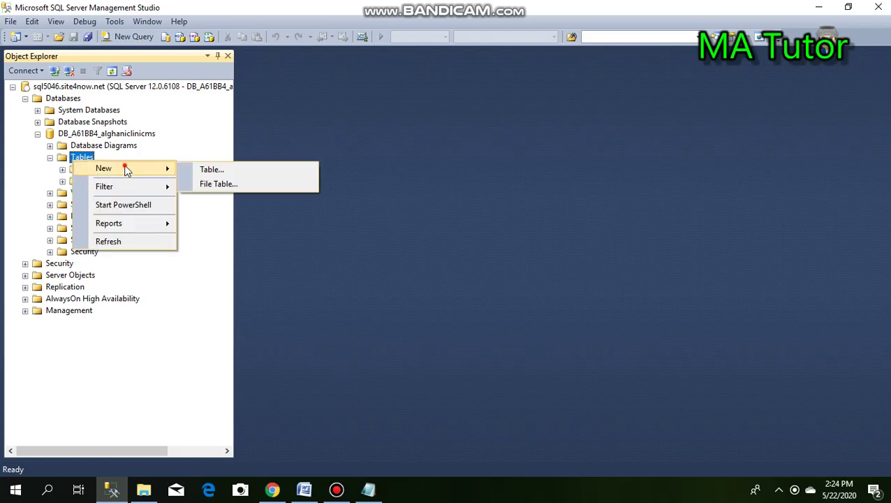
left_click(211, 169)
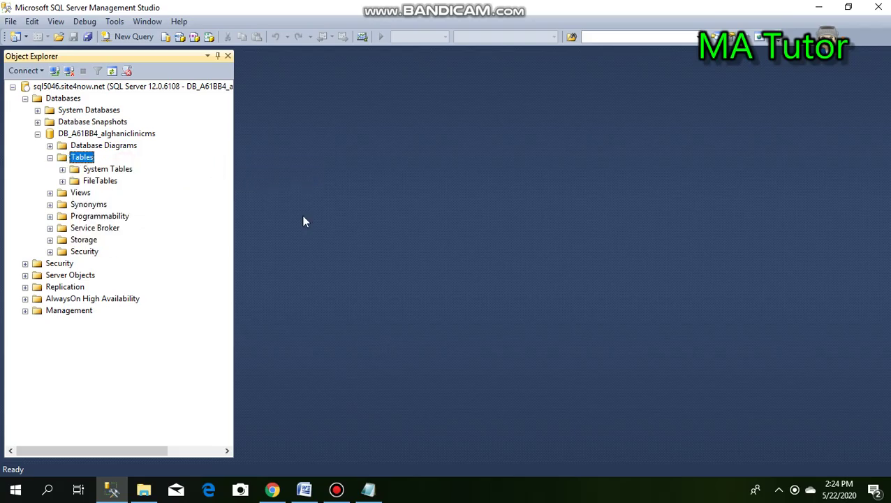
left_click(368, 489)
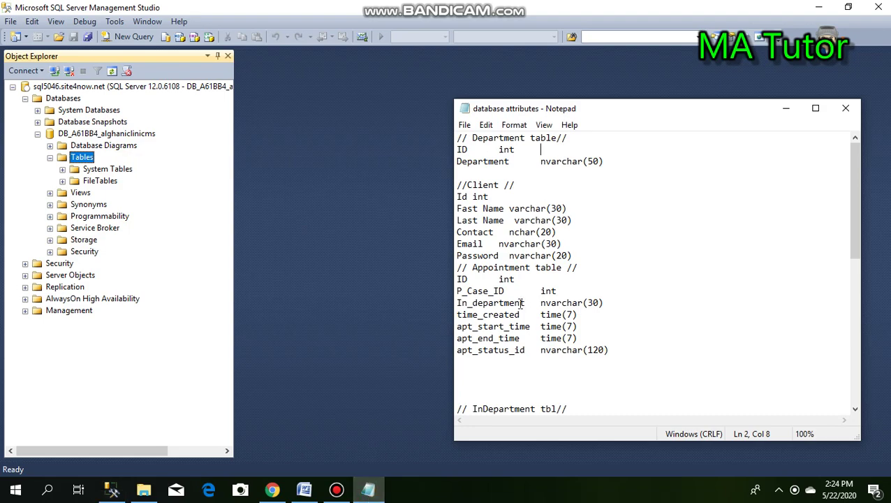
left_click_drag(855, 192, 838, 164)
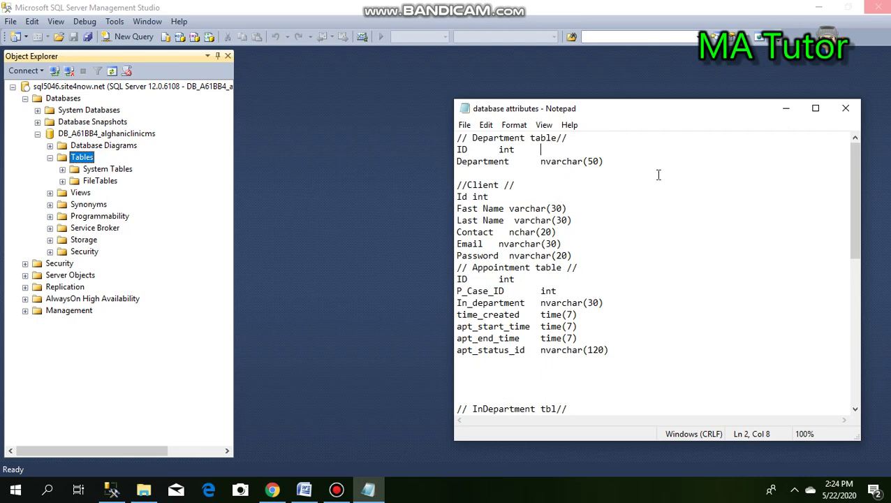
left_click(498, 197)
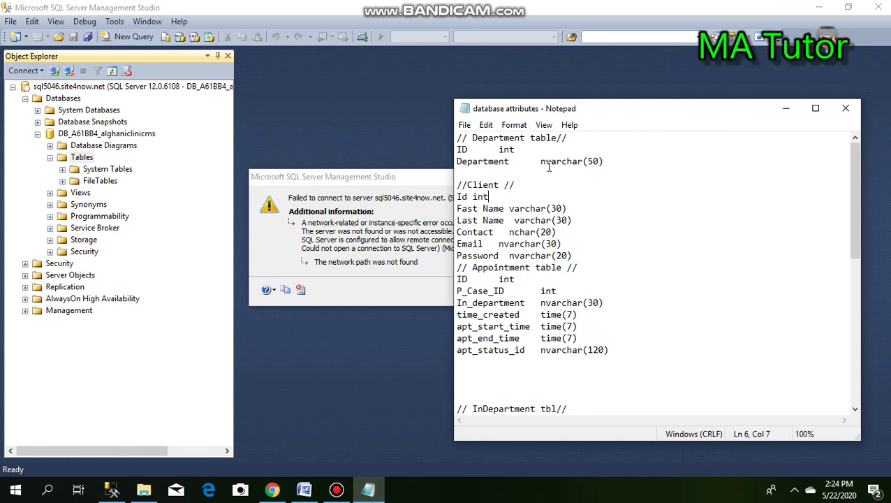
left_click(411, 180)
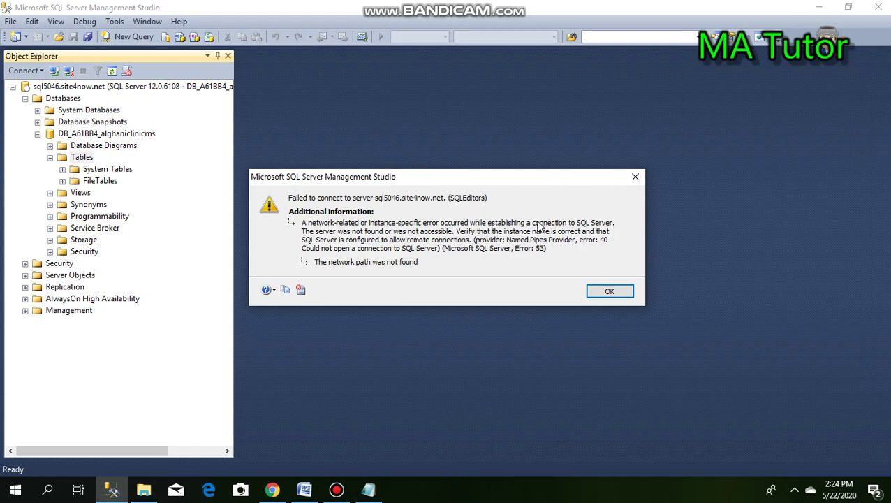
left_click(610, 293)
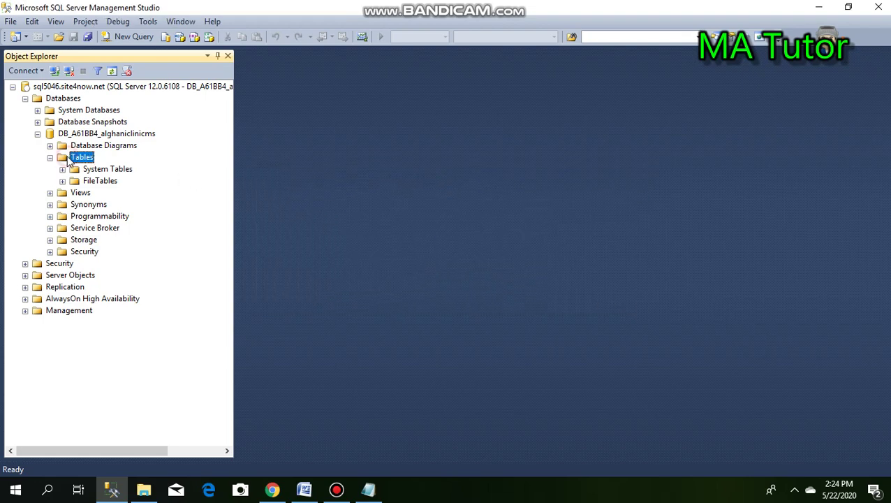
left_click(85, 88)
right_click(85, 88)
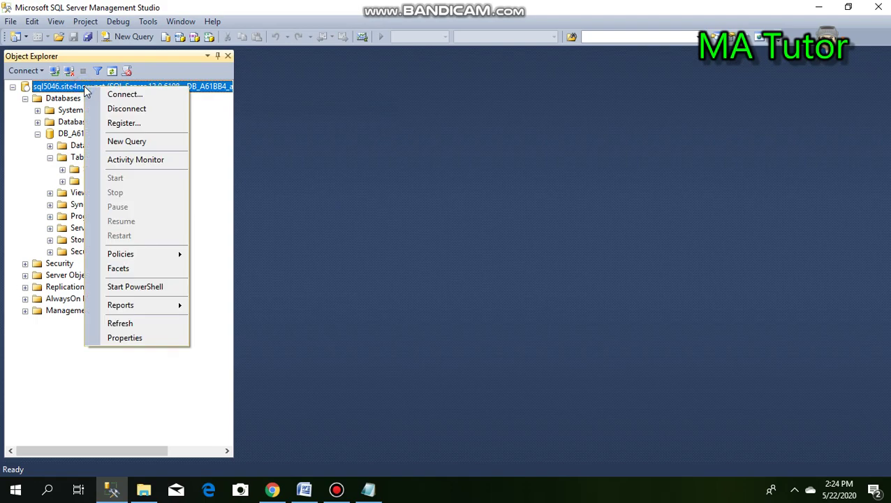
left_click(130, 322)
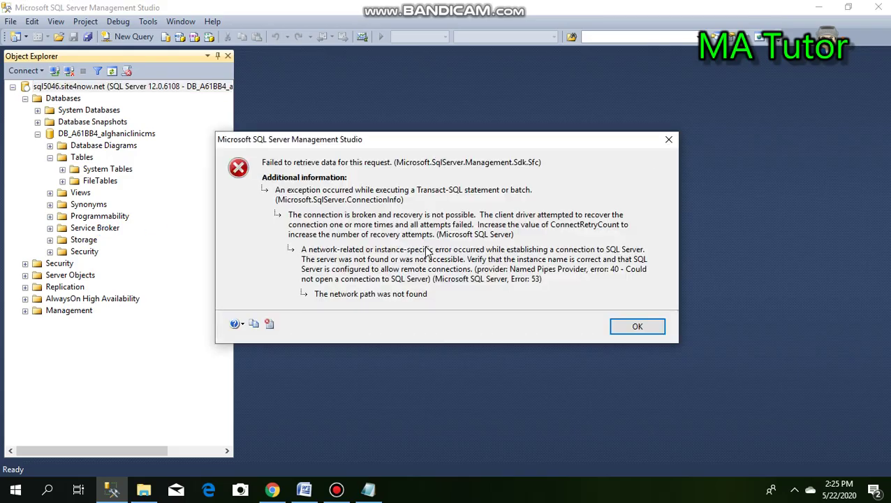
left_click(638, 326)
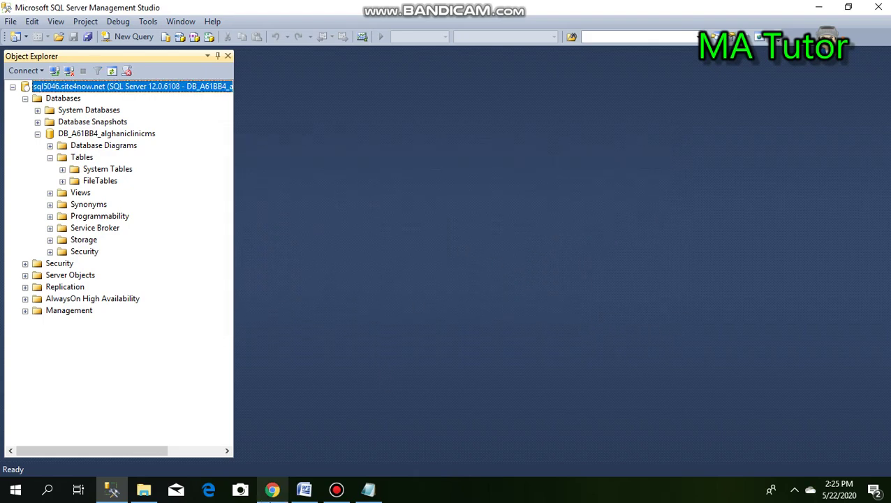
- Check the hosting page in Chrome, which returns 403 Forbidden for usermenu.com
left_click(272, 489)
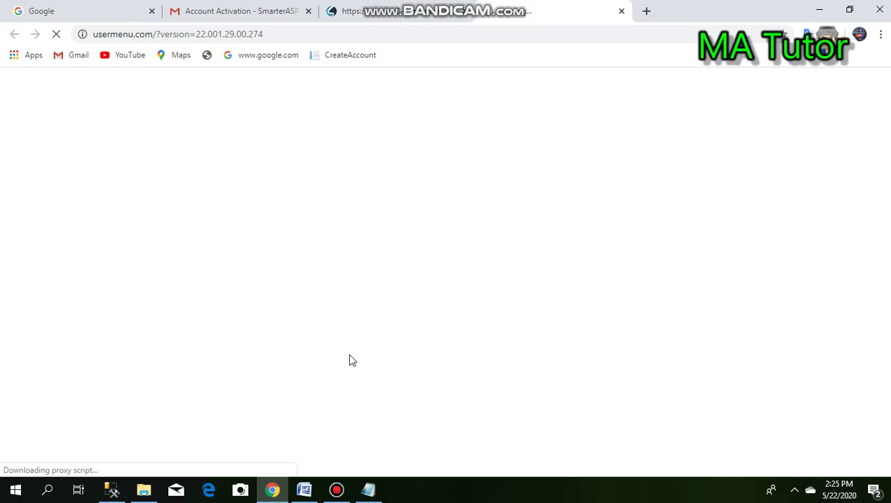
left_click(337, 489)
left_click(332, 493)
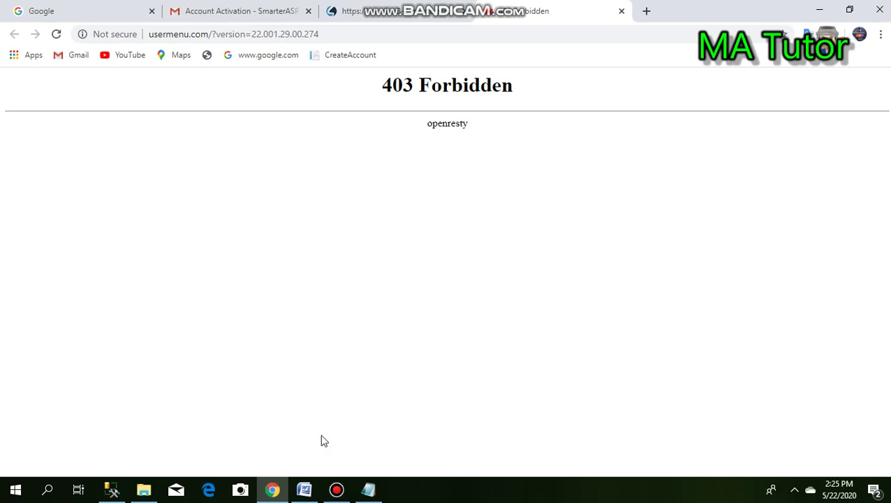
- Refresh the connected server's tree in SQL Server Management Studio
left_click(114, 490)
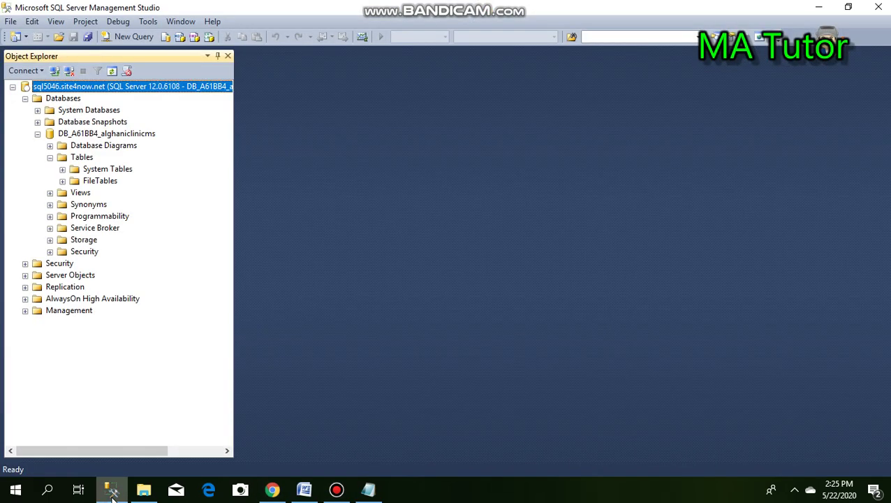
right_click(129, 88)
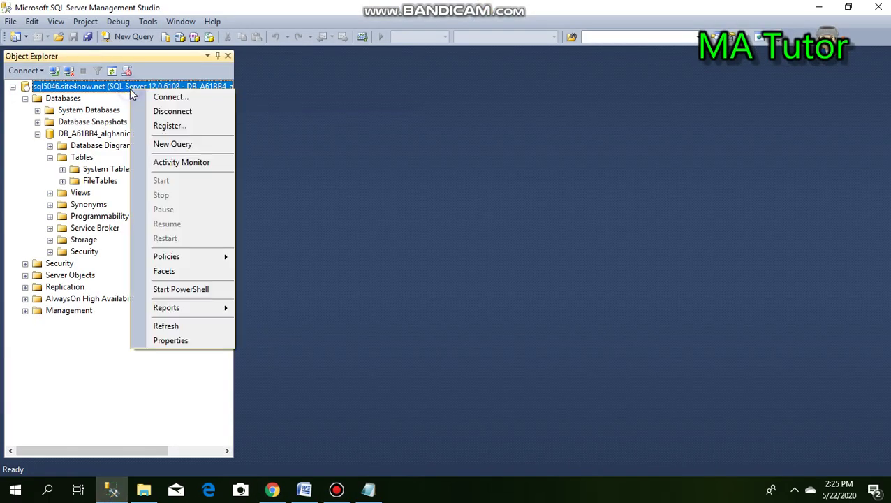
left_click(185, 325)
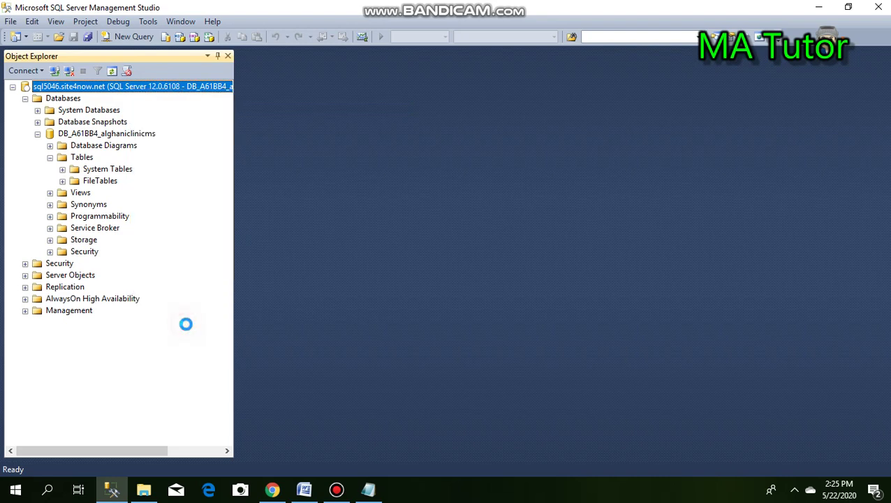